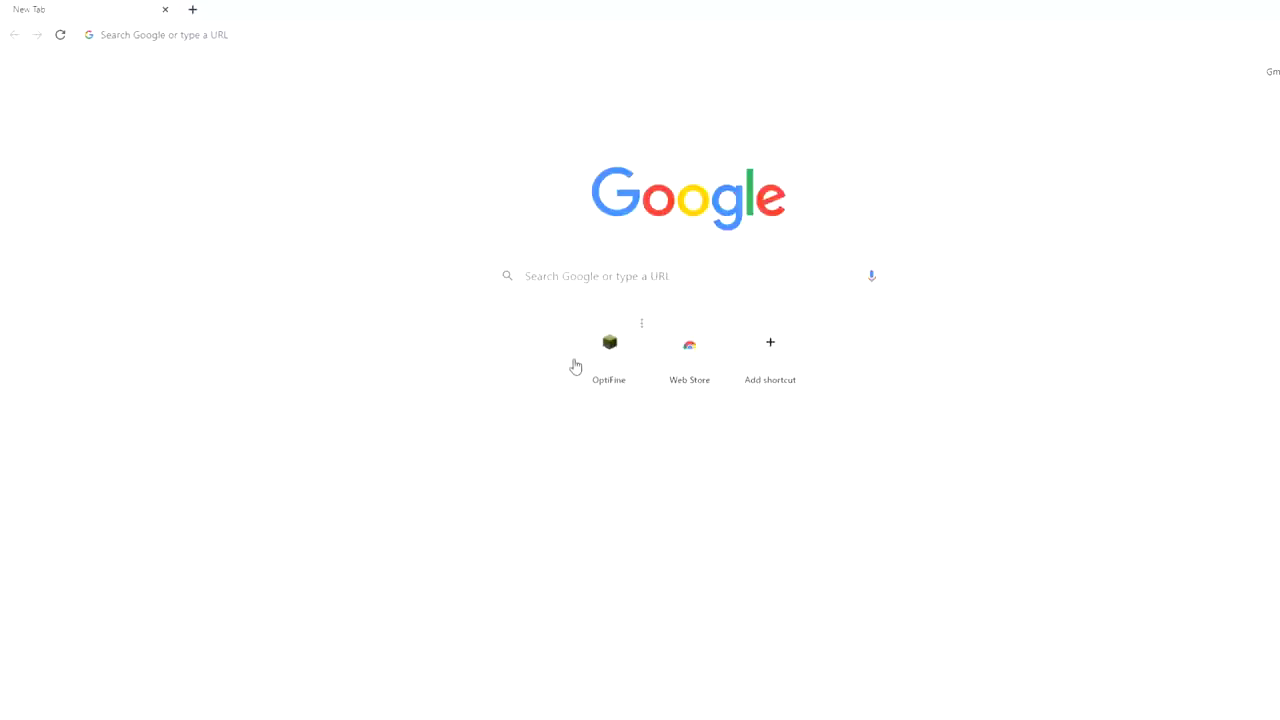
# - Load optifine.net in Chrome's address bar
pyautogui.click(308, 38)
pyautogui.write('optifine.net')
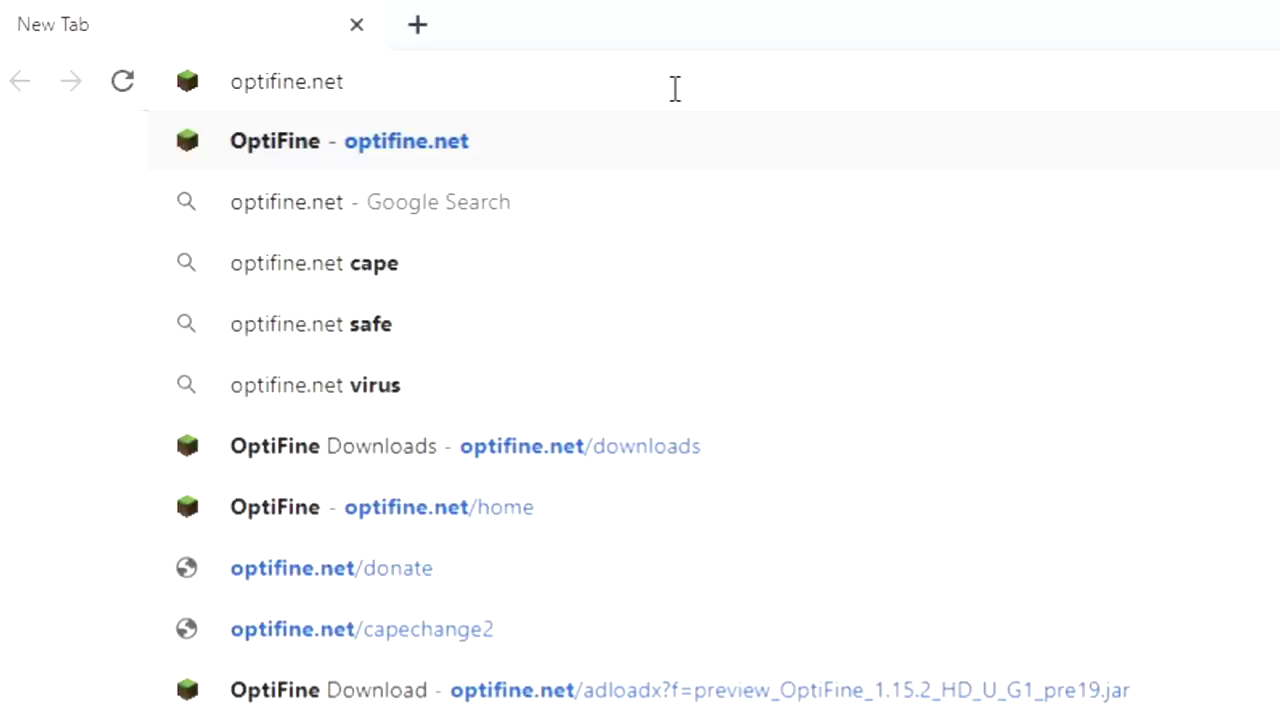
pyautogui.press('Return')
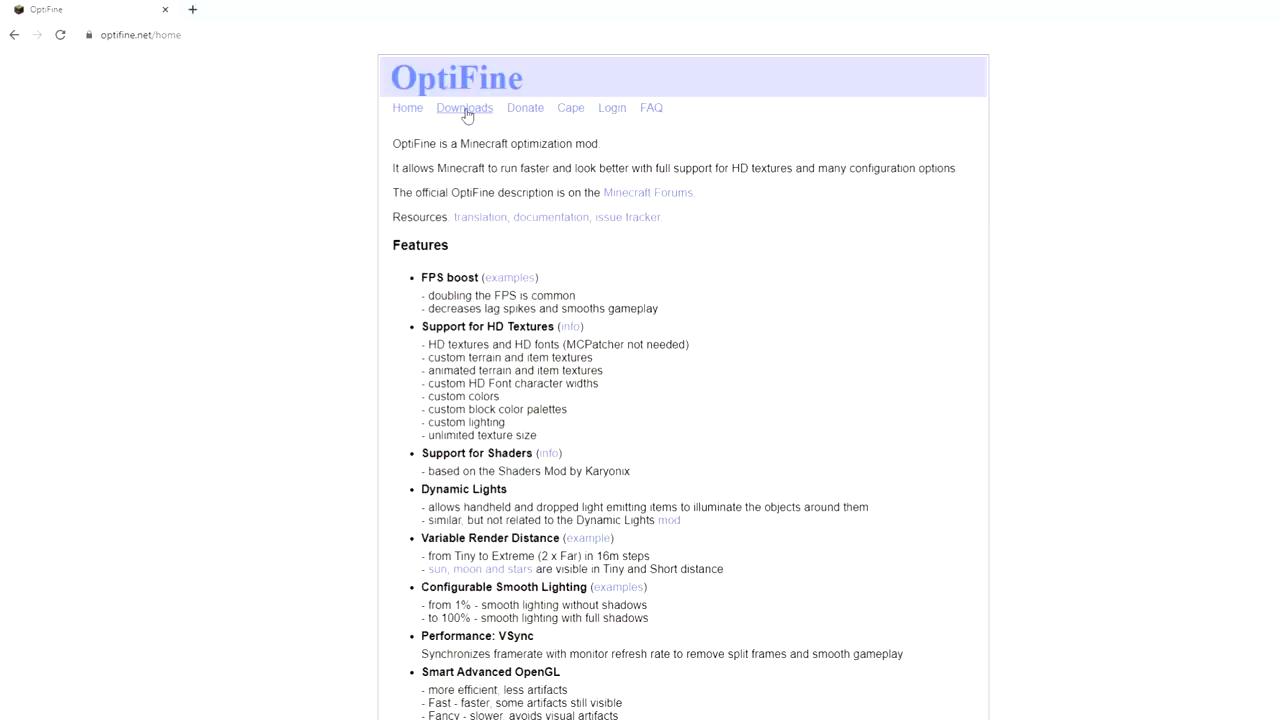
# - On the Downloads page, expand preview versions and download OptiFine 1.16.1 HD U G2 pre1
pyautogui.click(663, 289)
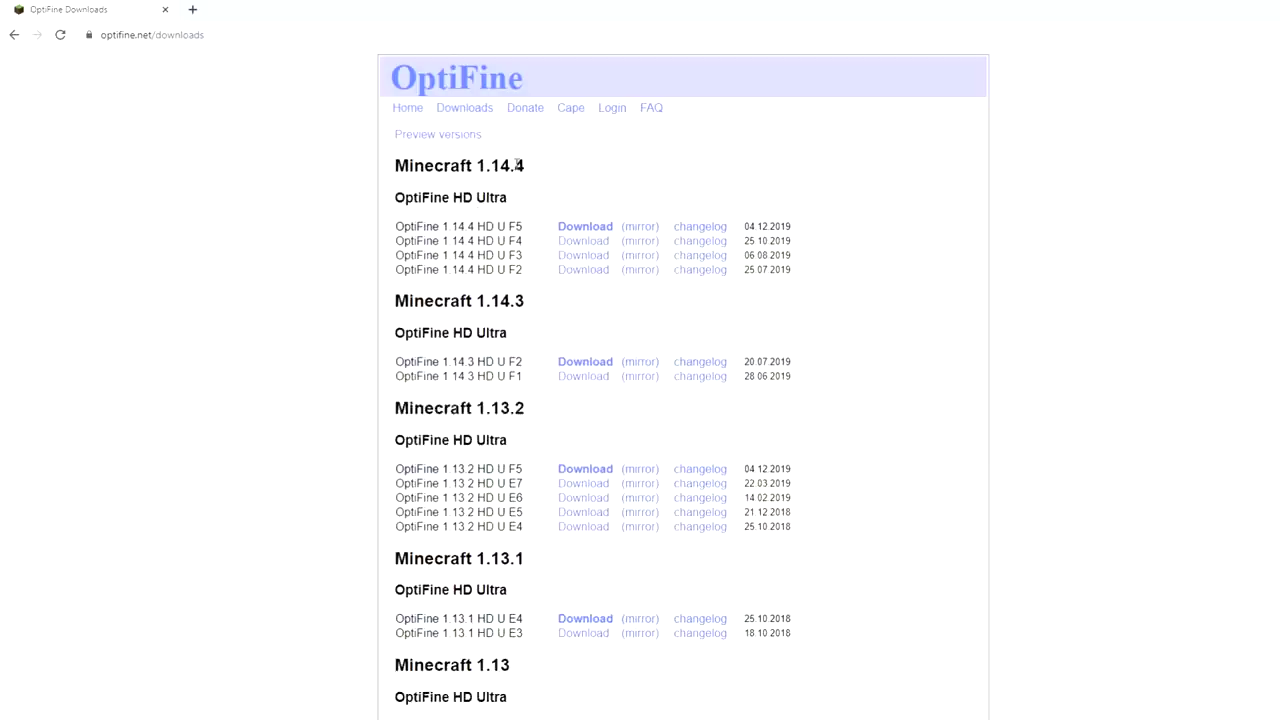
pyautogui.moveTo(528, 170); pyautogui.dragTo(468, 166)
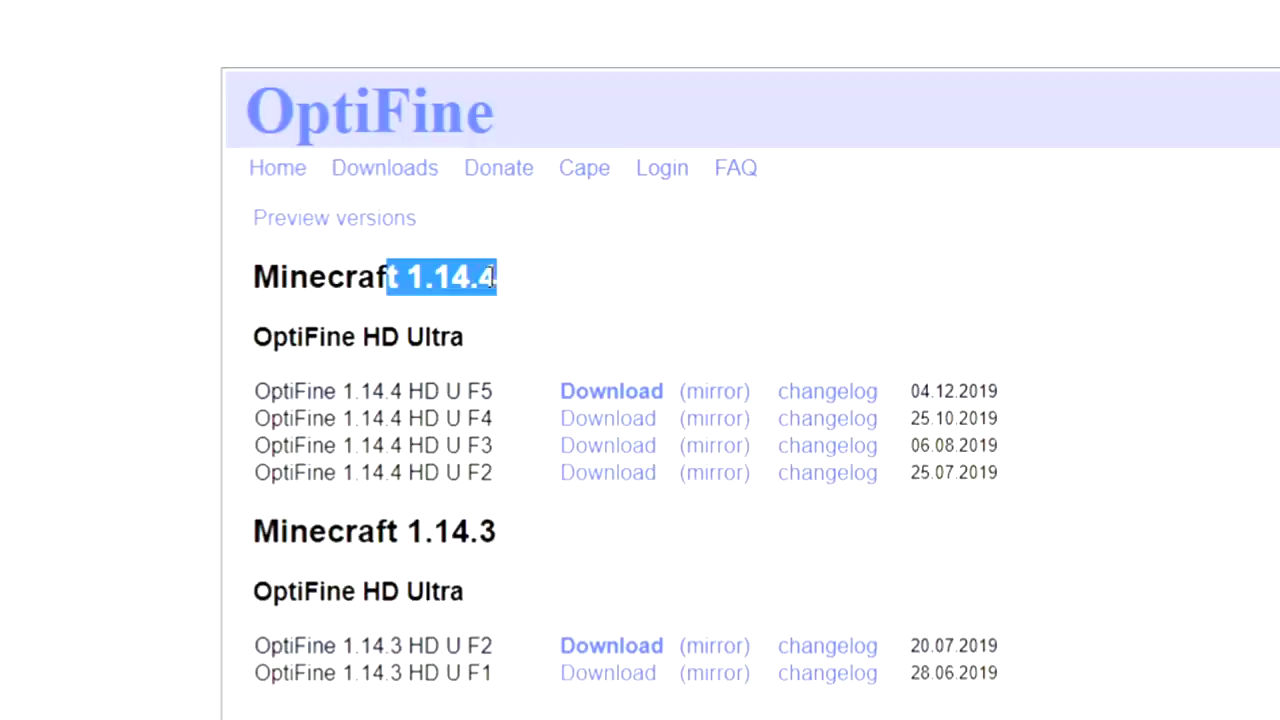
pyautogui.click(490, 282)
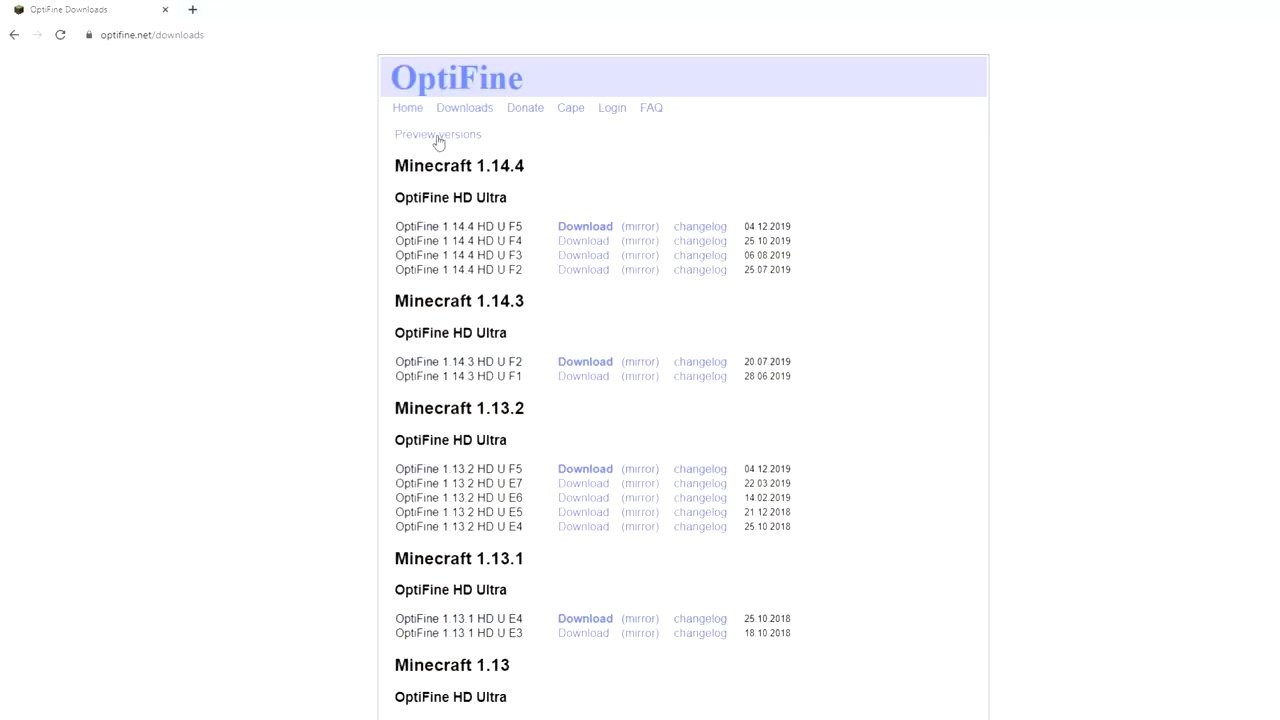
pyautogui.click(438, 140)
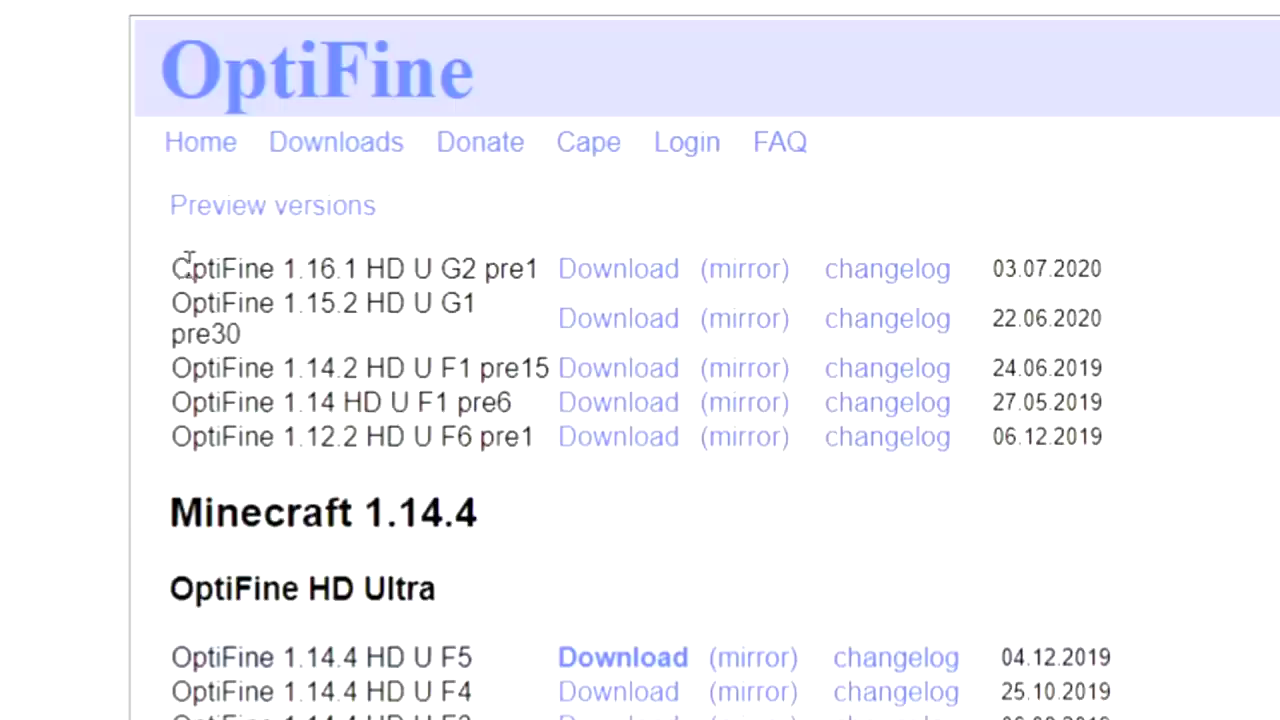
pyautogui.moveTo(188, 260); pyautogui.dragTo(540, 257)
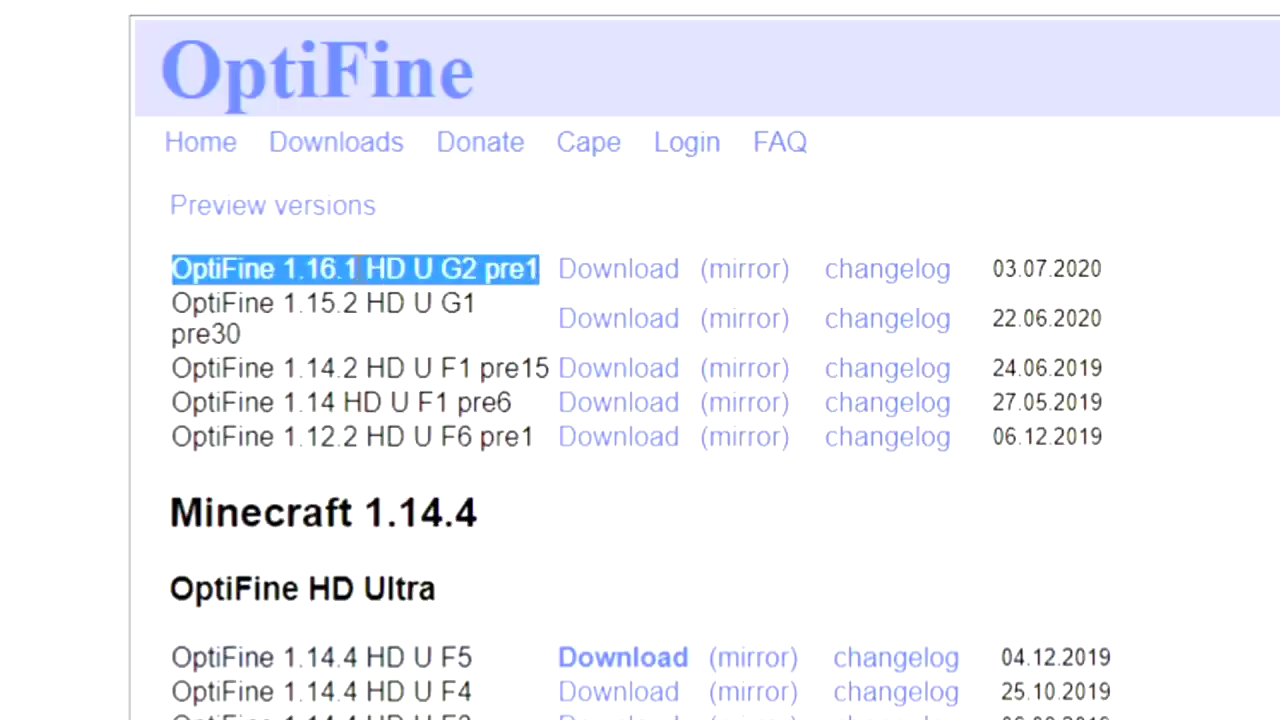
pyautogui.click(523, 243)
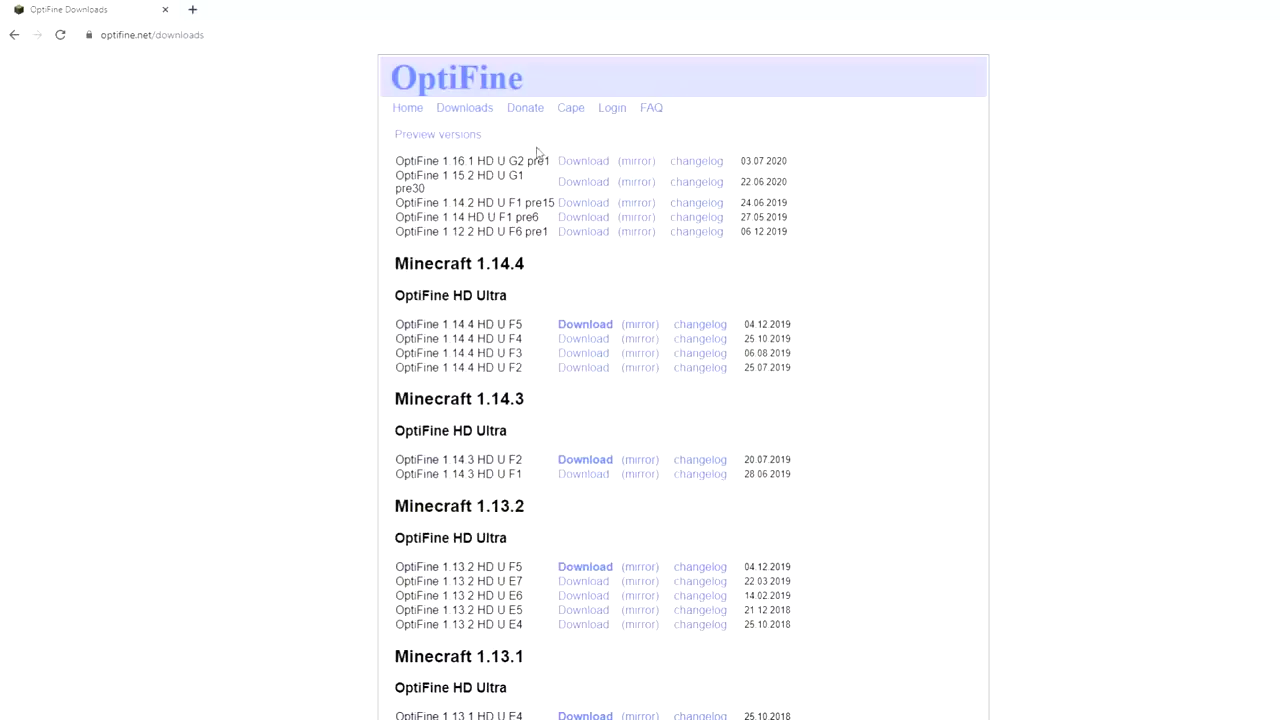
pyautogui.click(585, 164)
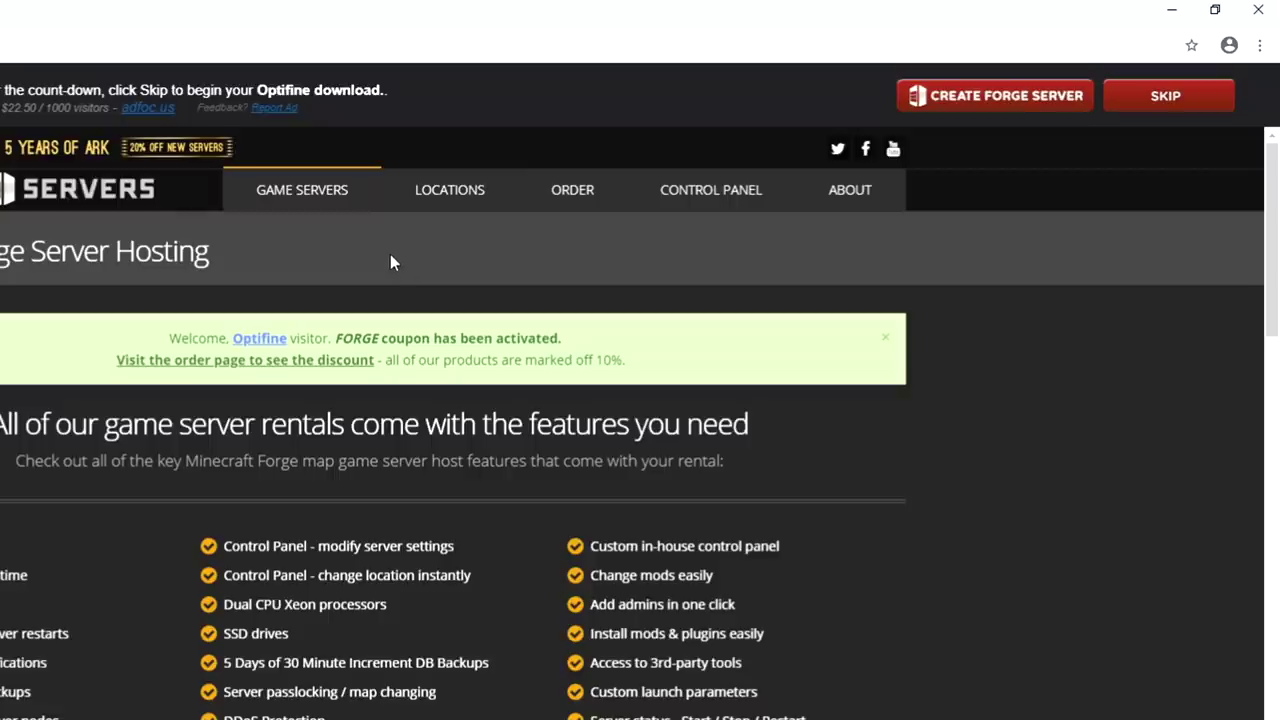
# - Skip the ad, download preview_OptiFine_1.16.1_HD_U_G2_pre1.jar and keep it despite the warning
pyautogui.click(1166, 97)
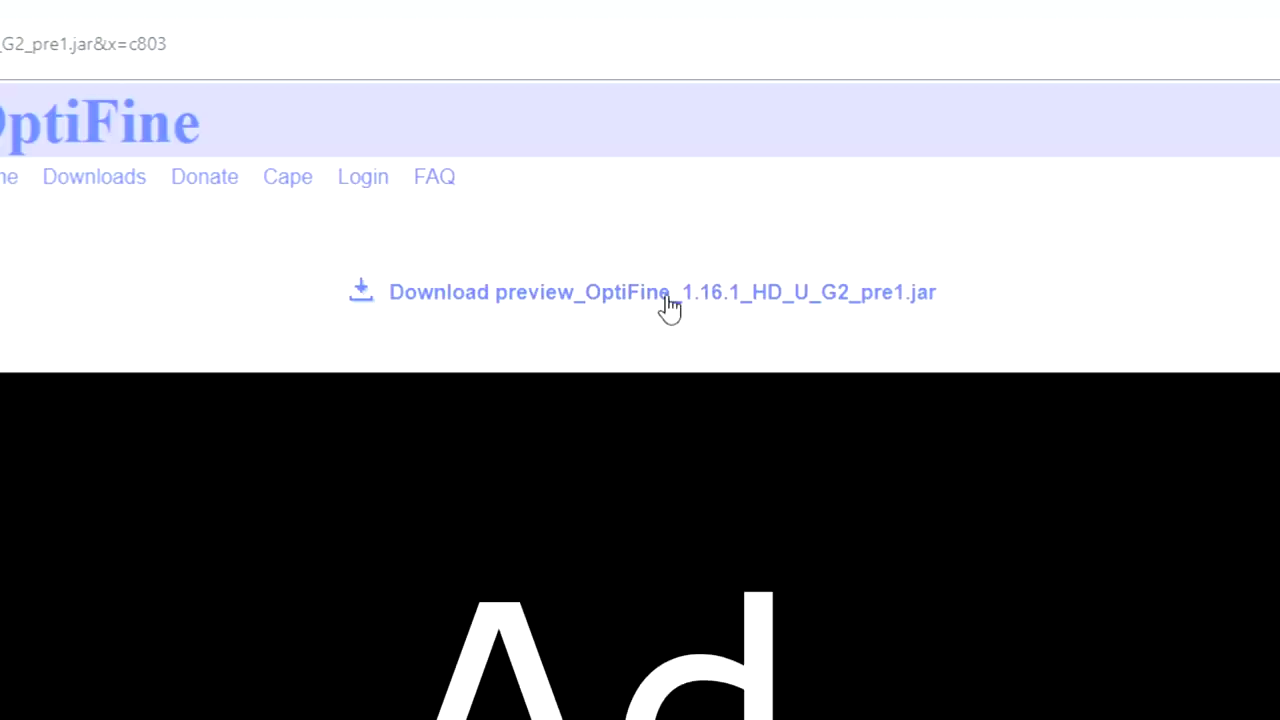
pyautogui.click(669, 300)
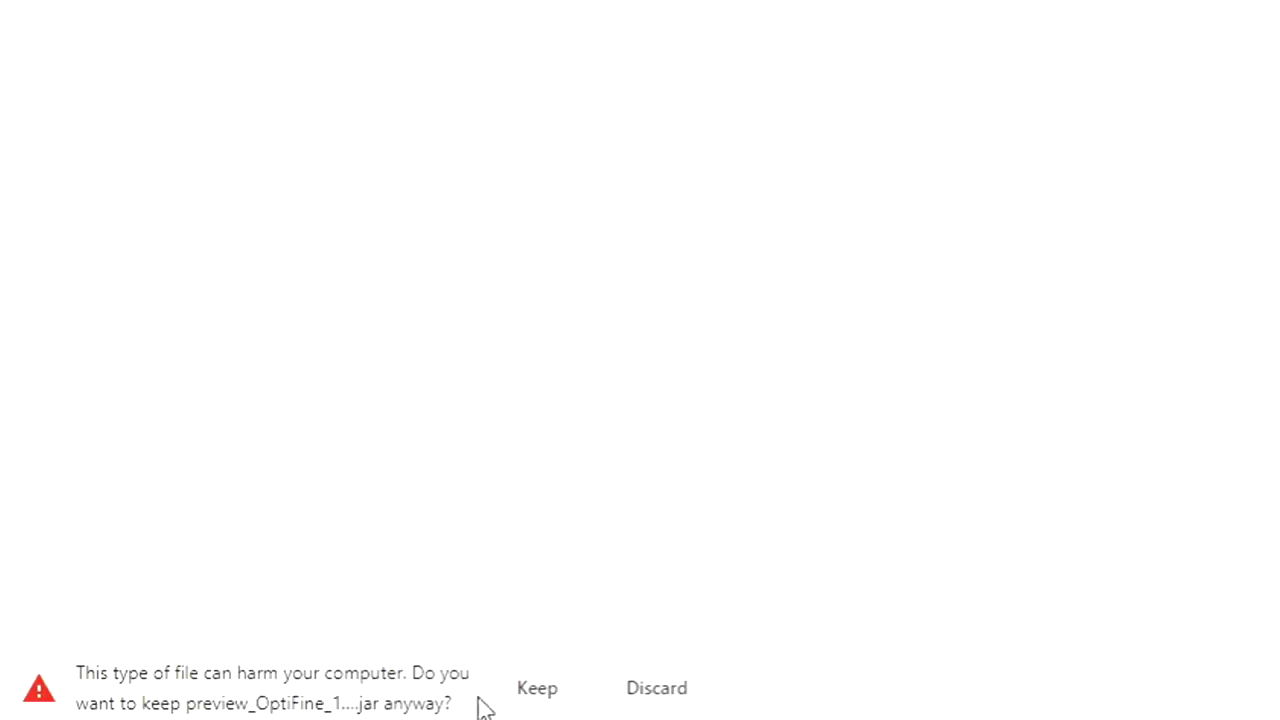
pyautogui.click(538, 692)
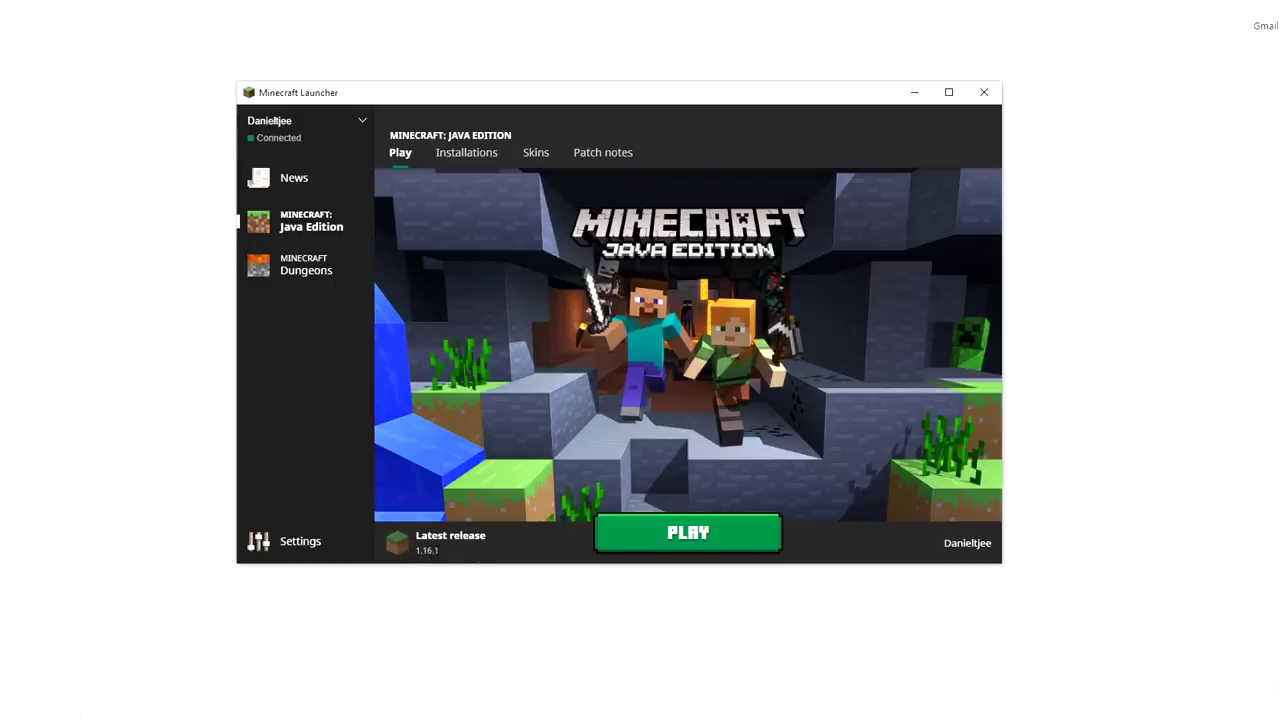
# - Launch Minecraft release 1.16.1 from the launcher, then quit from the title screen
pyautogui.click(684, 538)
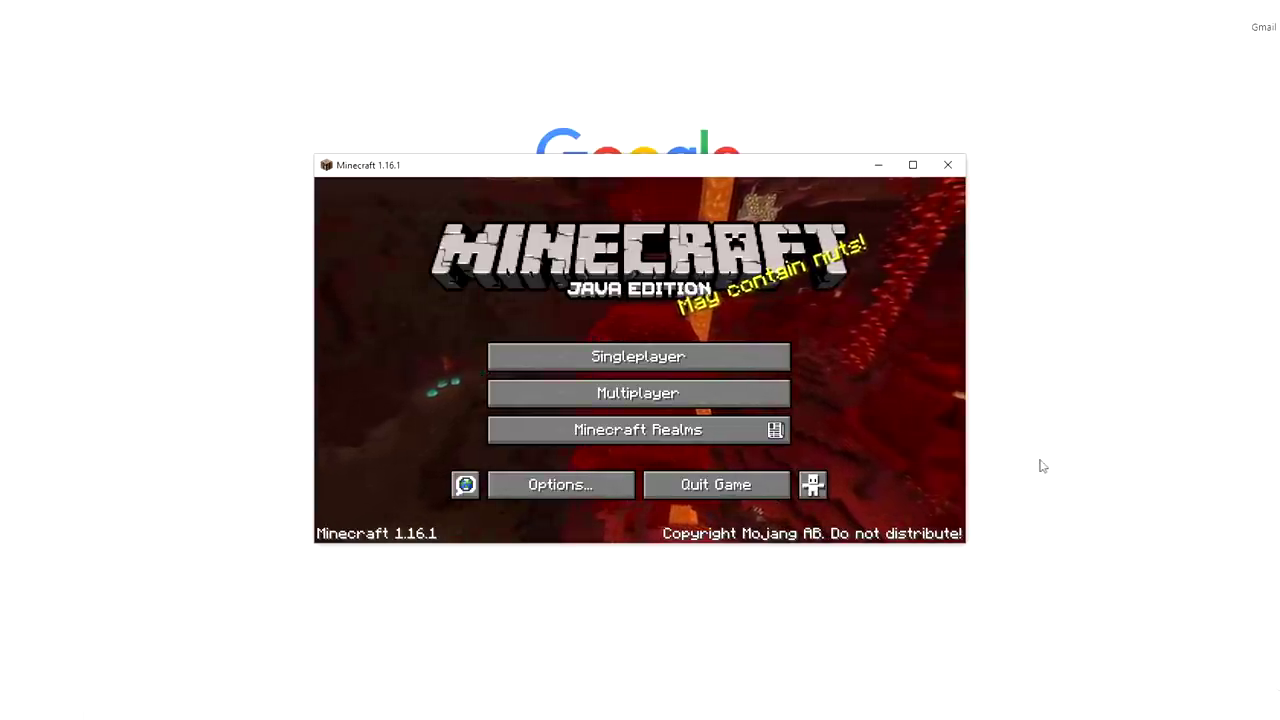
pyautogui.click(716, 485)
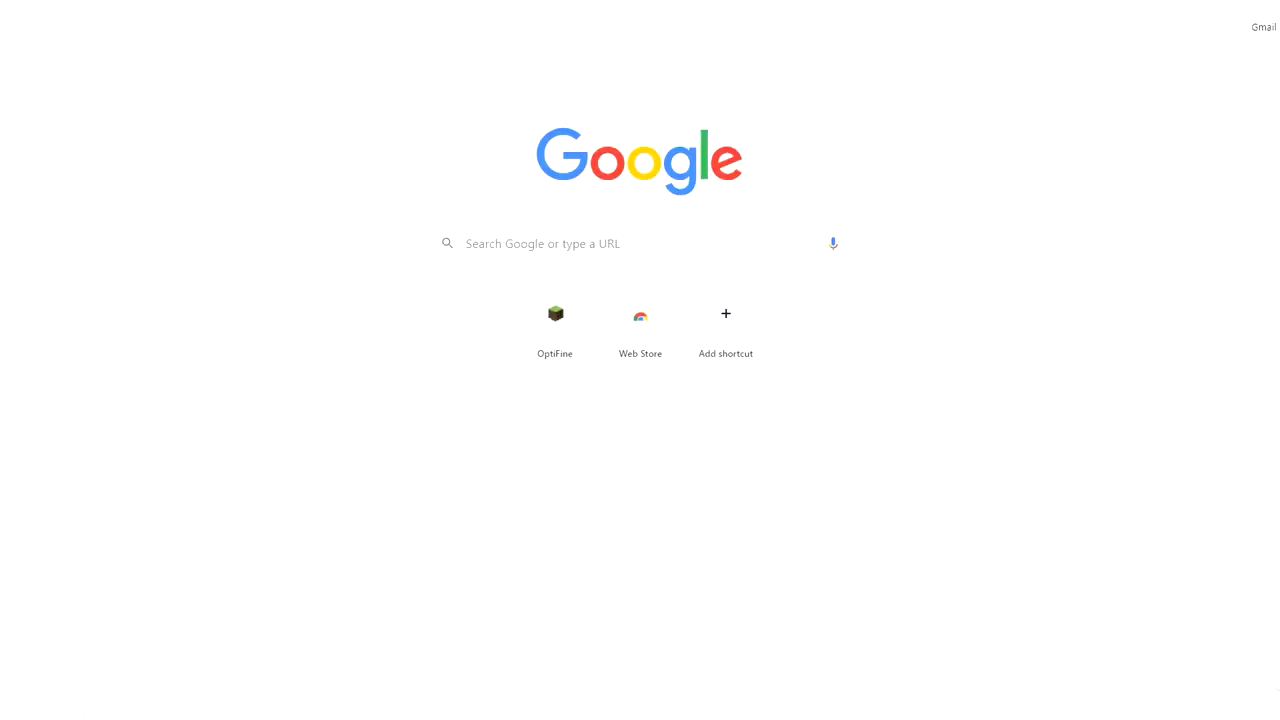
# - Run the downloaded OptiFine jar and install it into the .minecraft folder
pyautogui.click(103, 708)
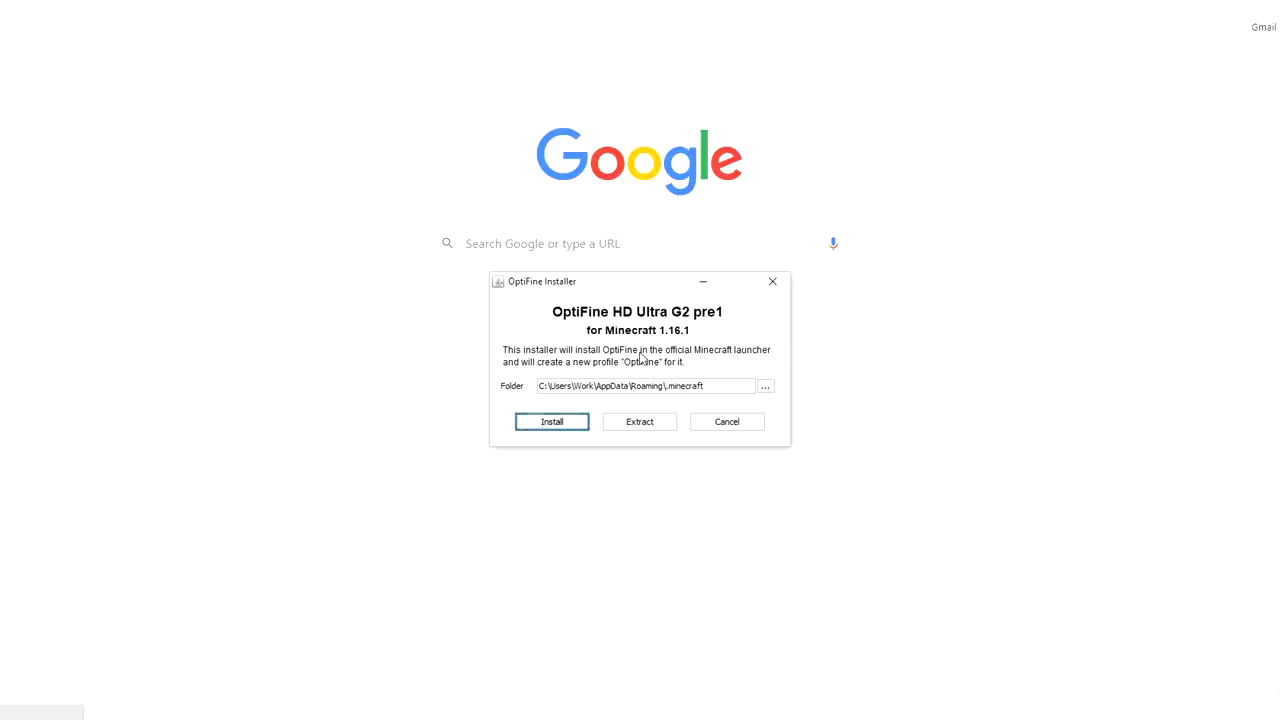
pyautogui.click(553, 425)
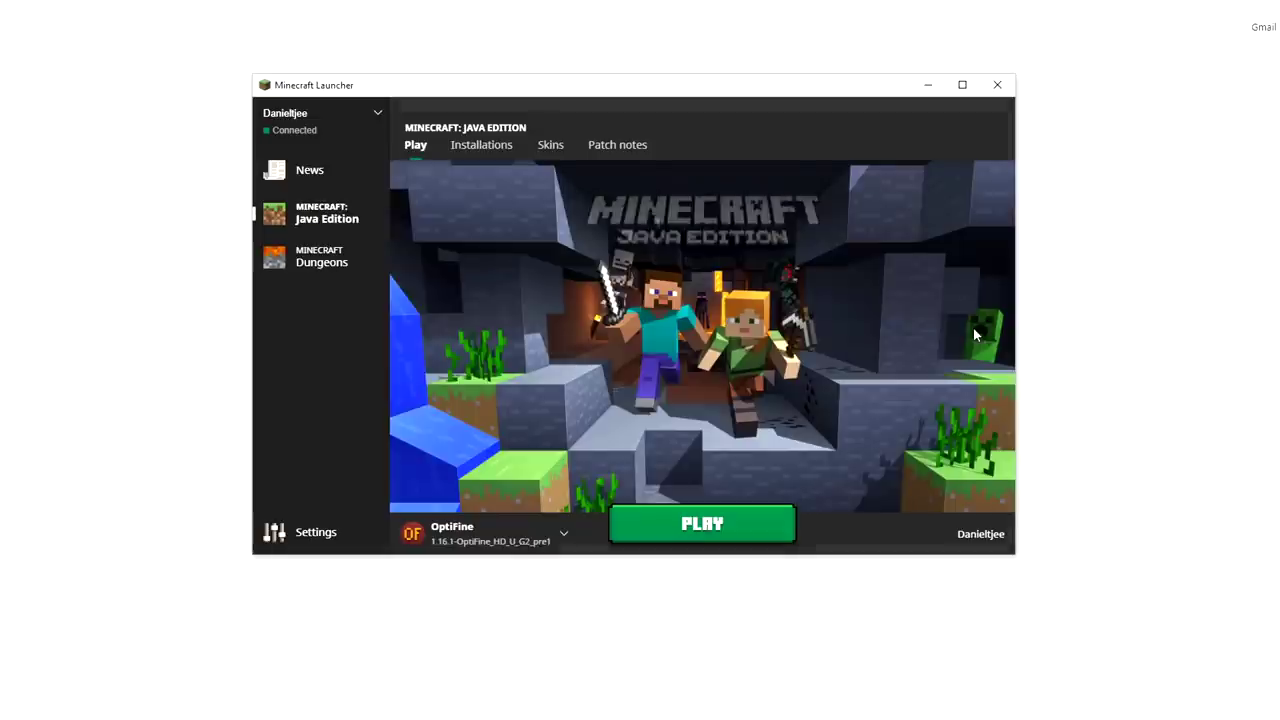
# - Launch the game with the OptiFine profile and start the BSL v7.1.04.1 shaders download
pyautogui.click(703, 526)
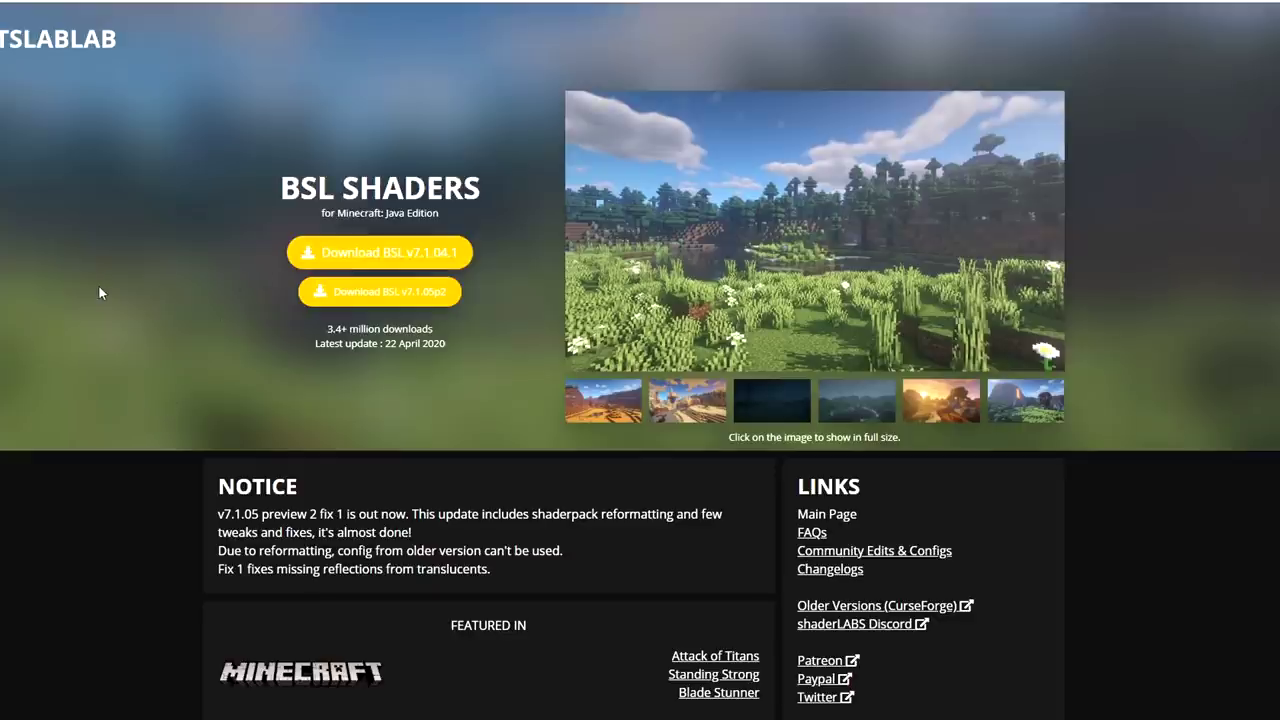
pyautogui.click(378, 256)
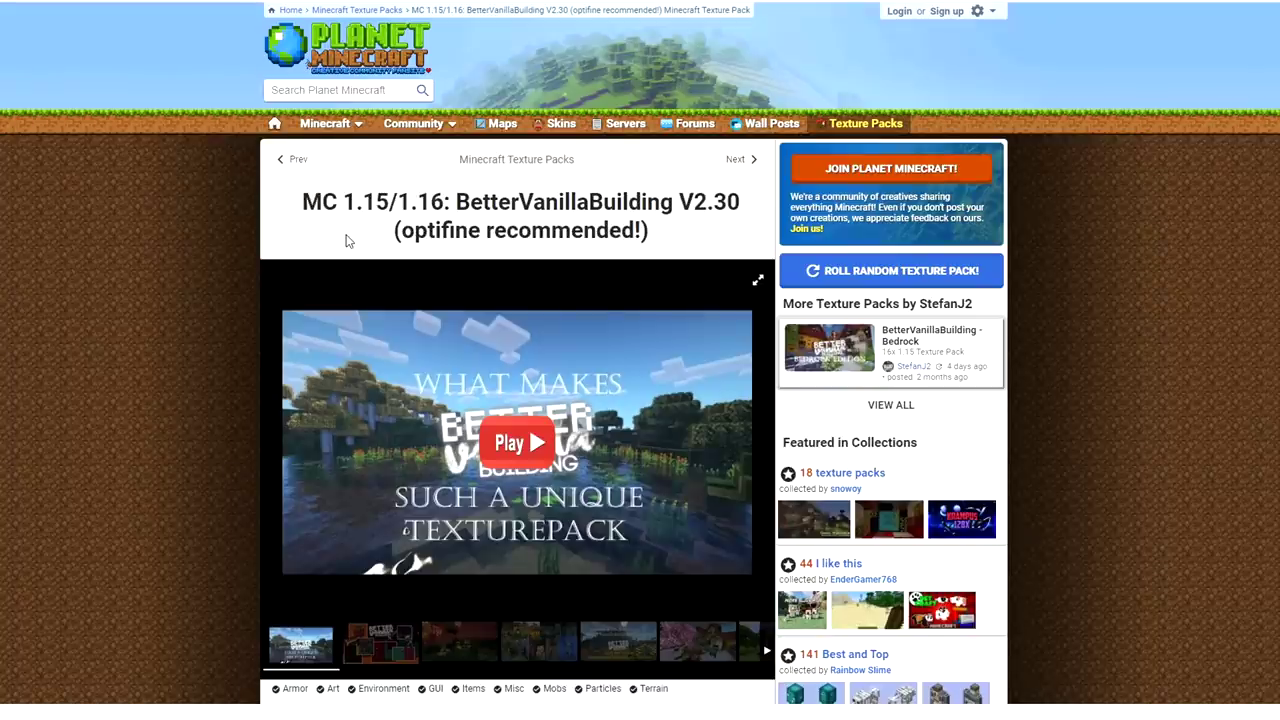
# - Follow Planet Minecraft's BetterVanillaBuilding V2.30 mirror link to its CurseForge download page
pyautogui.moveTo(388, 238); pyautogui.dragTo(660, 236)
pyautogui.click(660, 236)
pyautogui.scroll(-3, 213, 418)
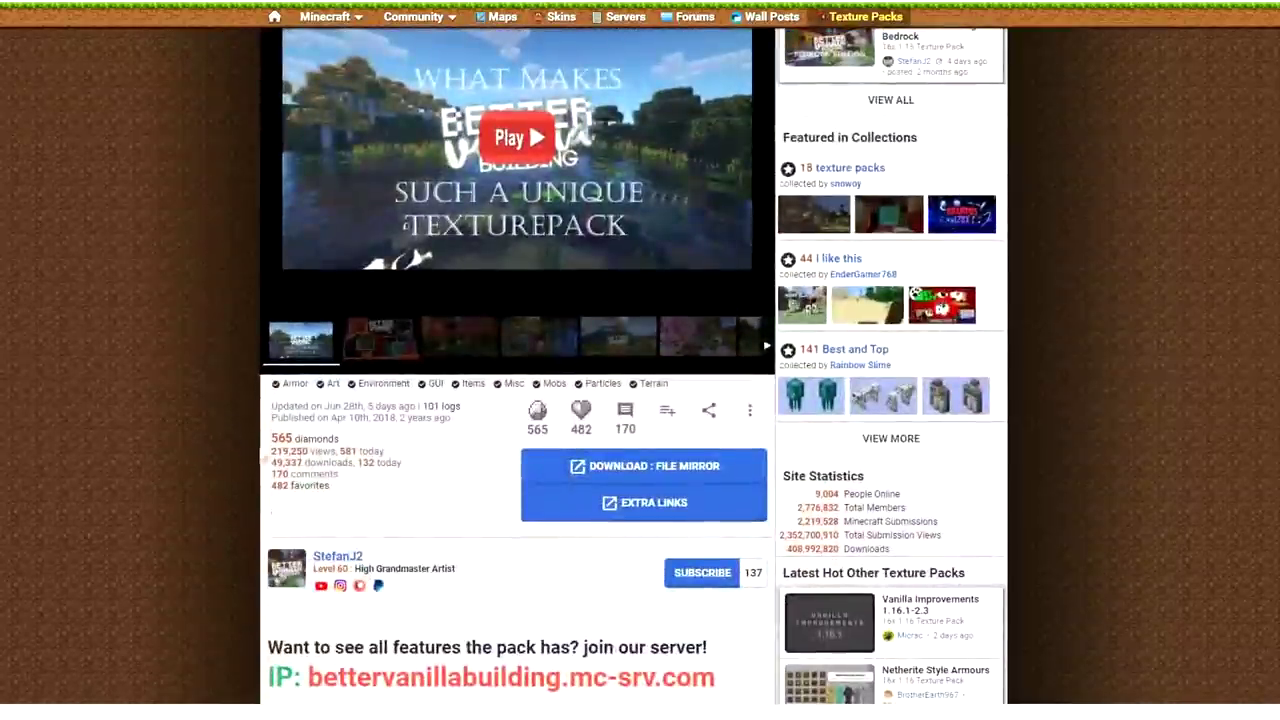
pyautogui.click(633, 476)
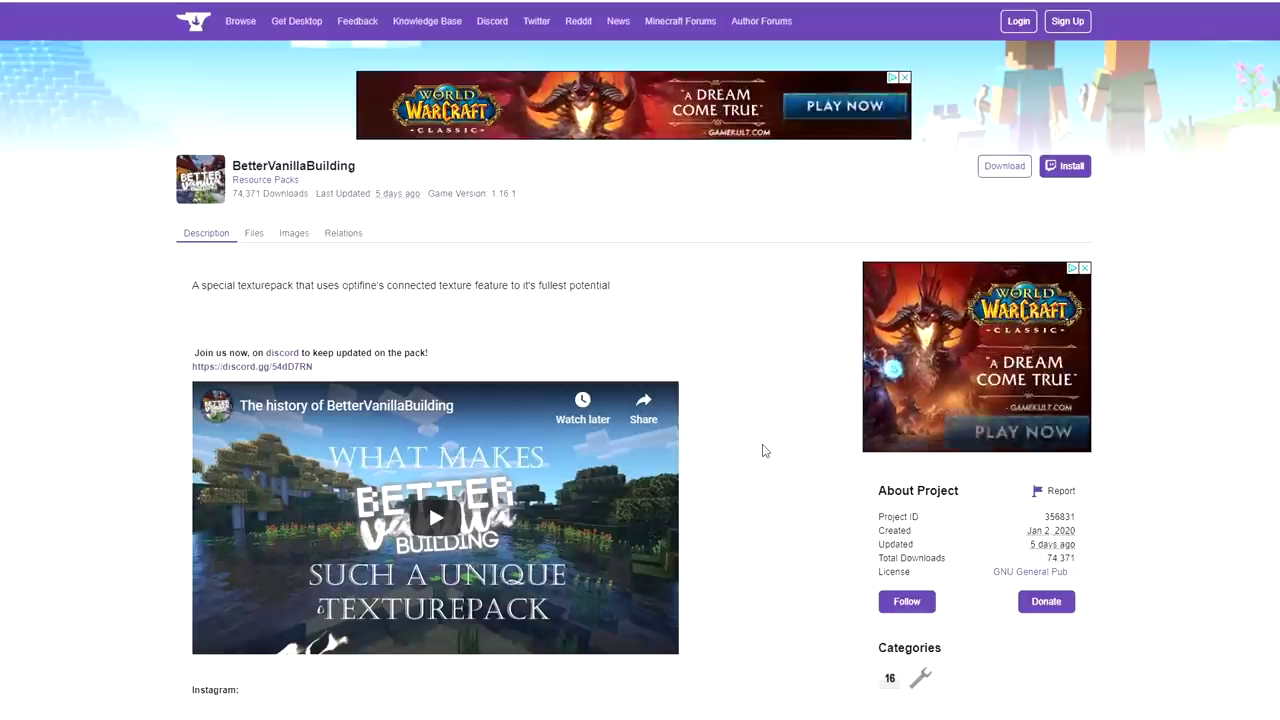
# - Scroll through the BetterVanillaBuilding CurseForge page, then launch the OptiFine 1.16.1 profile
pyautogui.scroll(-3, 766, 448)
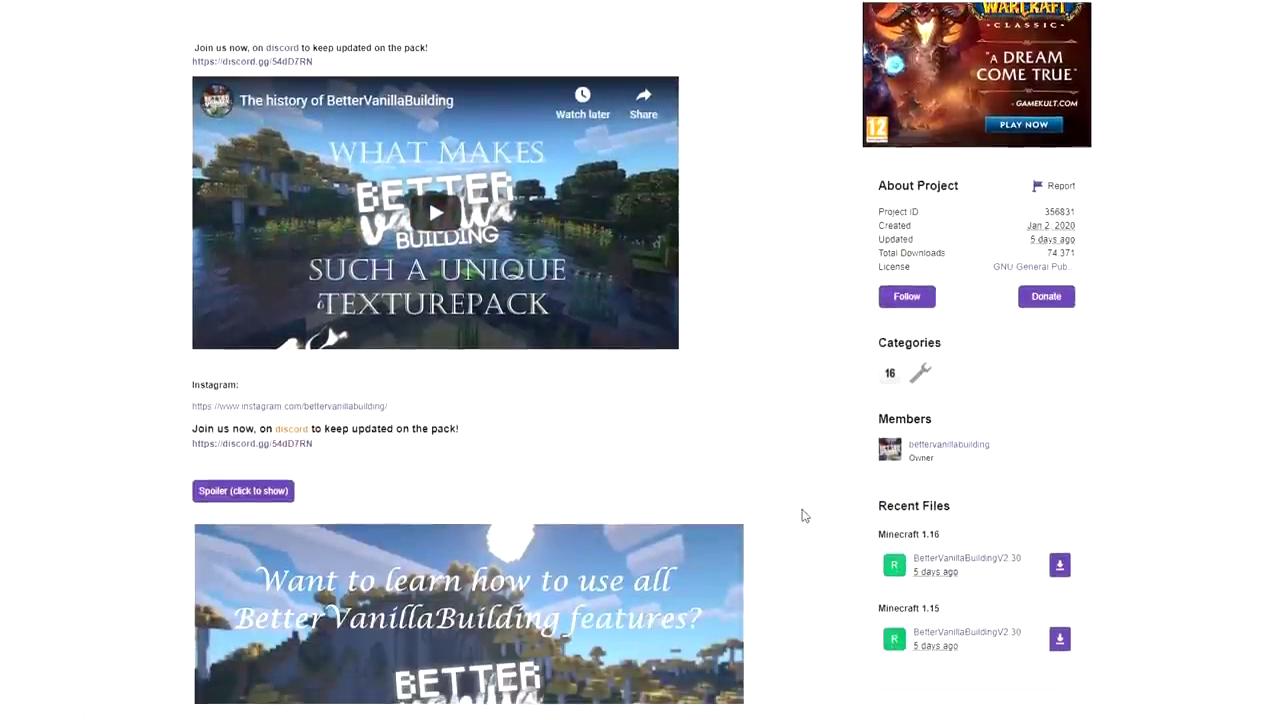
pyautogui.scroll(-2, 780, 503)
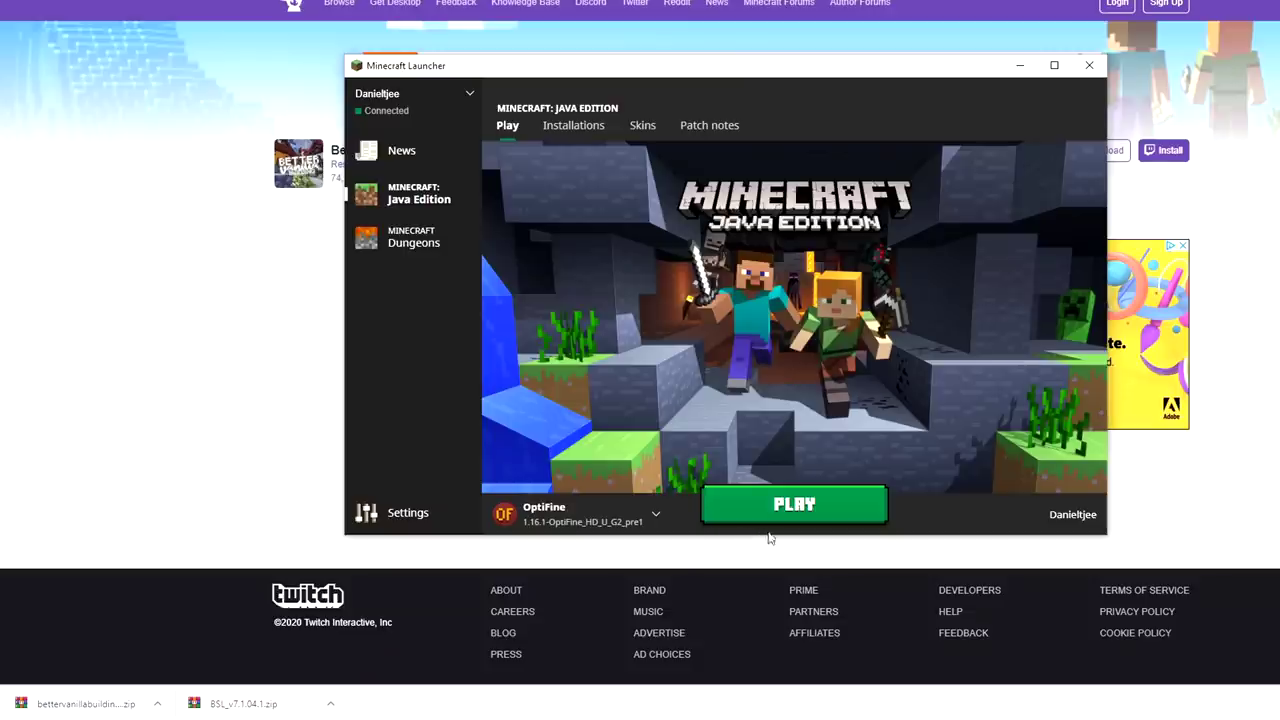
pyautogui.click(794, 508)
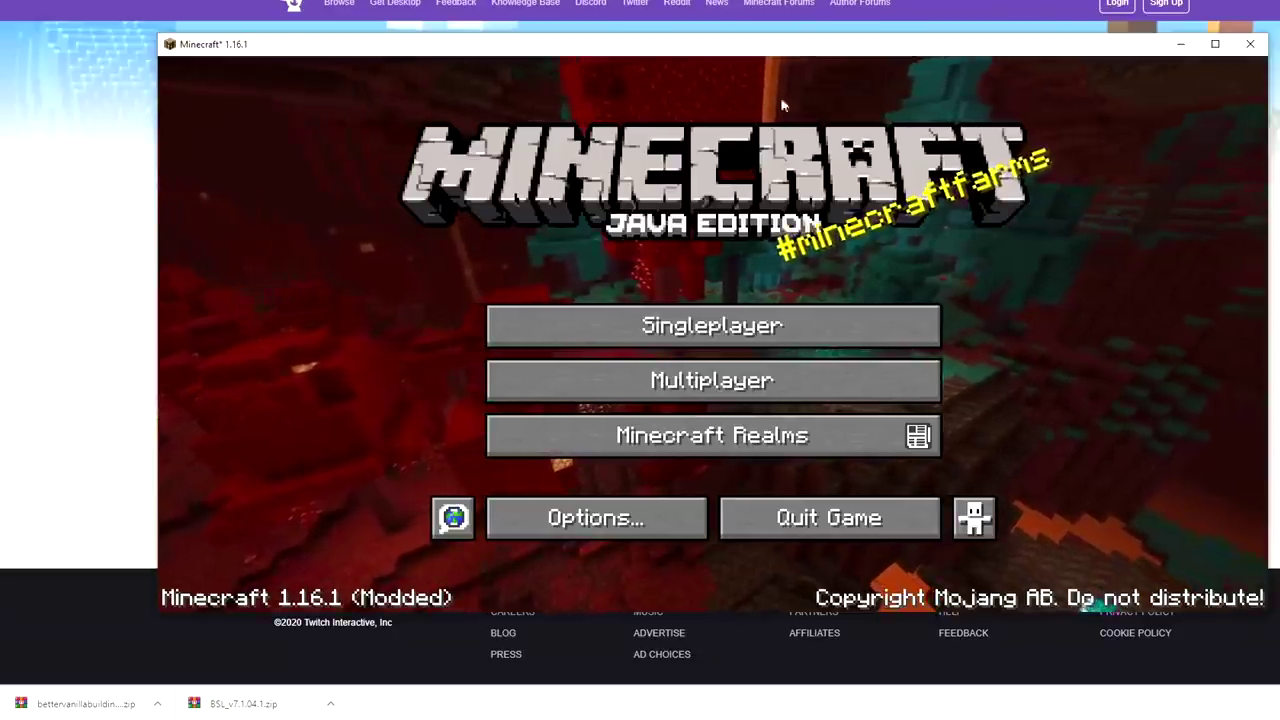
# - From Options, Resource Packs, open the resourcepacks folder in File Explorer
pyautogui.click(576, 520)
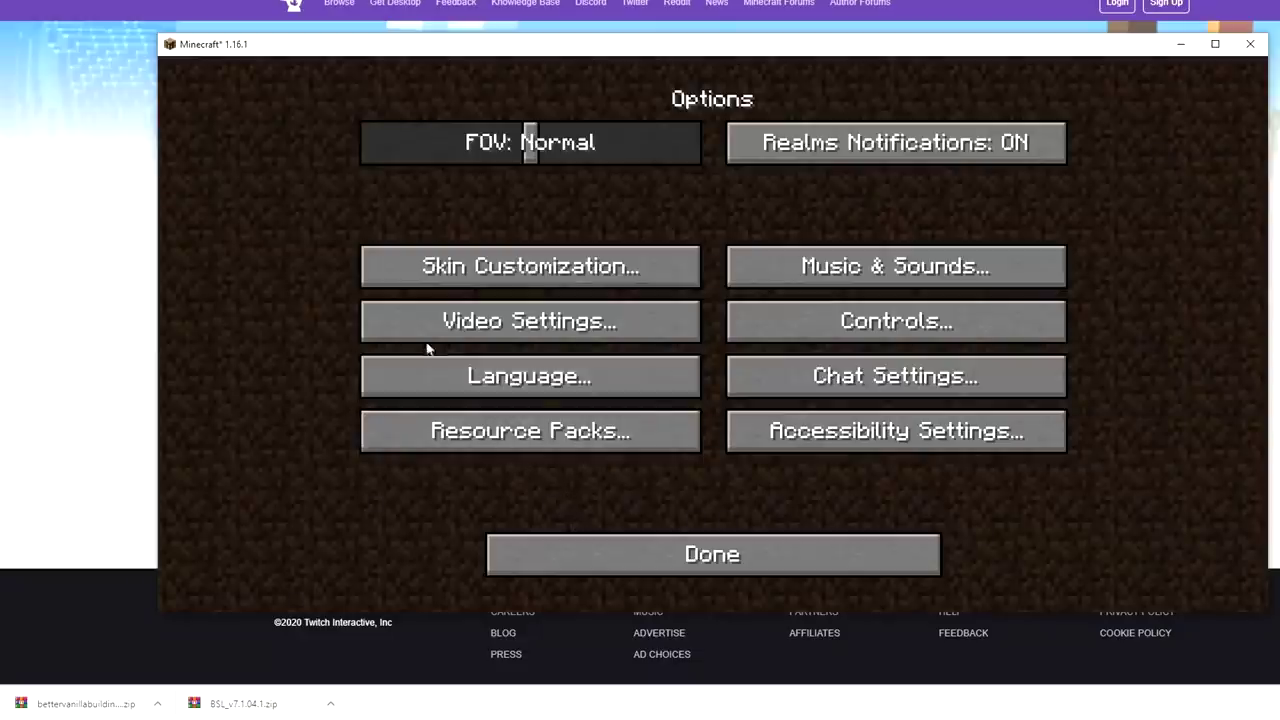
pyautogui.click(524, 436)
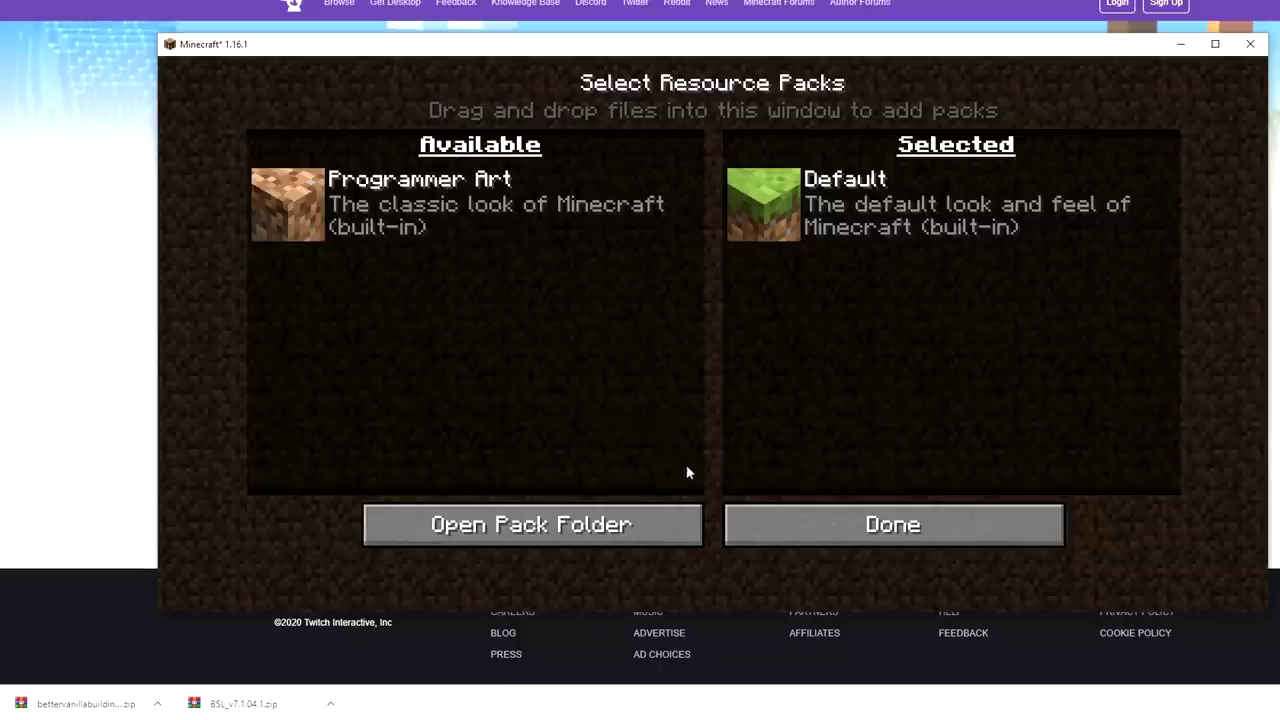
pyautogui.click(530, 537)
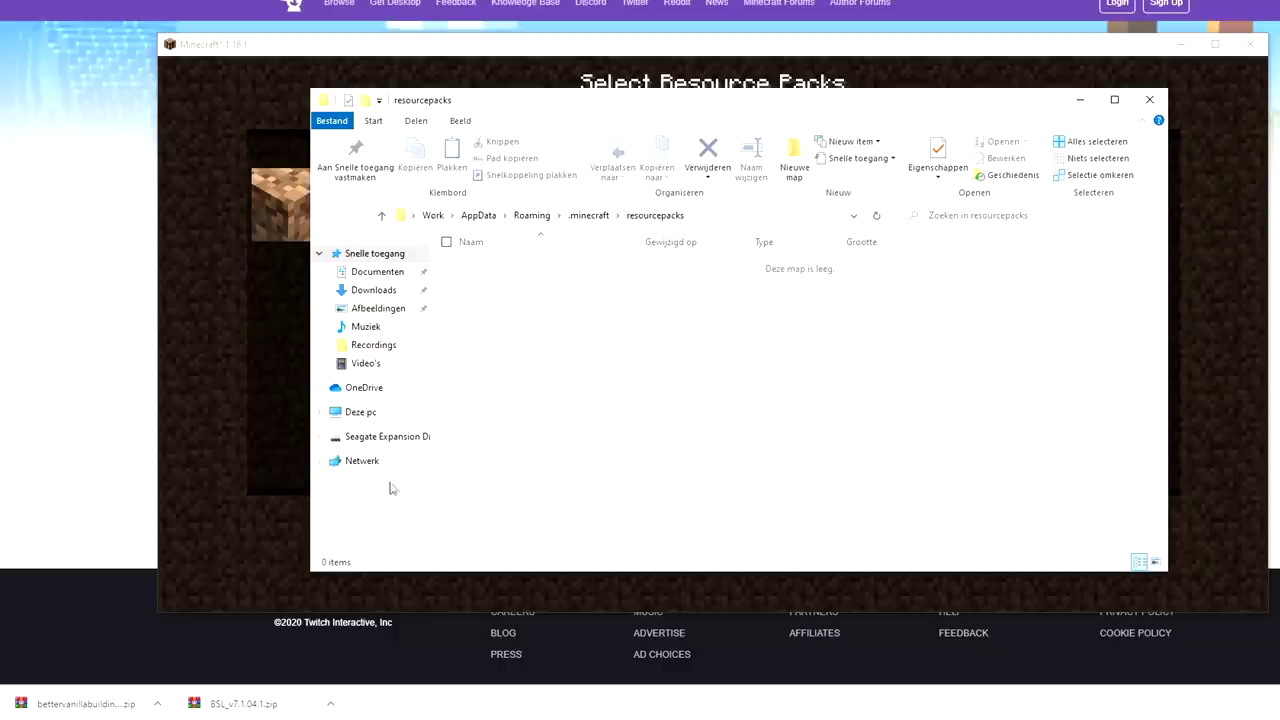
# - Place the BetterVanillaBuilding zip in resourcepacks and the BSL zip in shaderpacks
pyautogui.moveTo(82, 703); pyautogui.dragTo(622, 357)
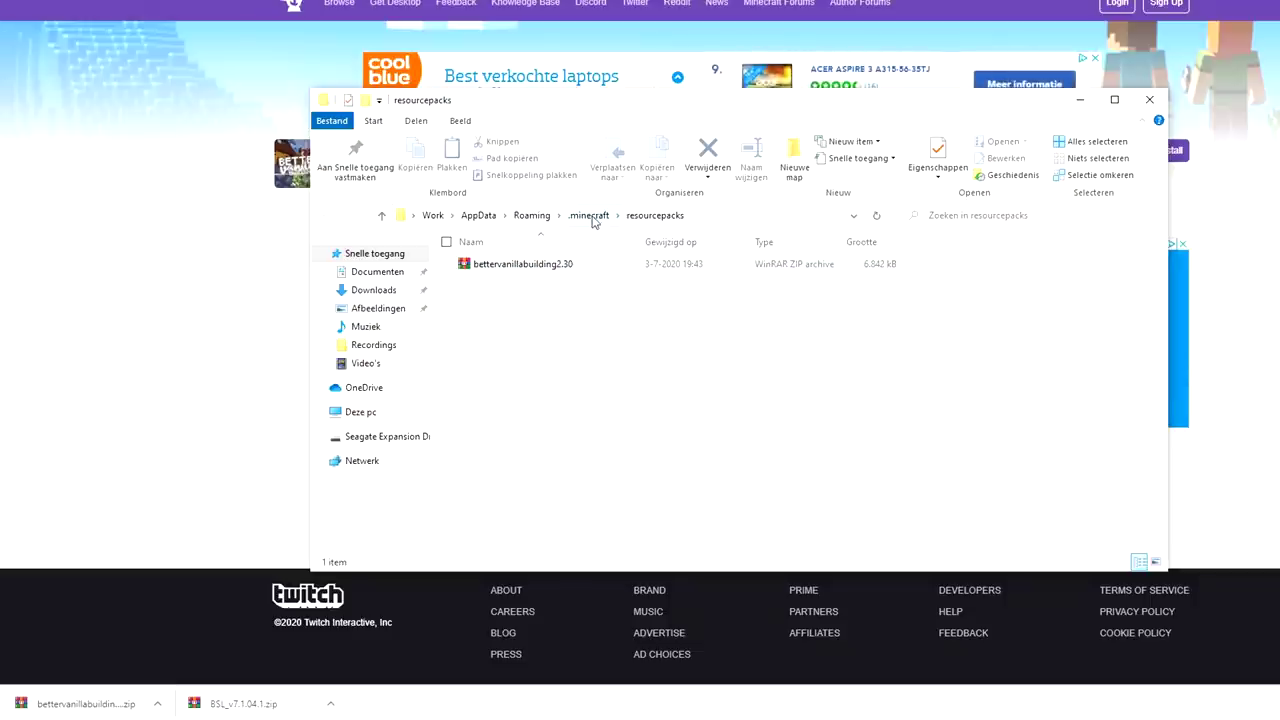
pyautogui.click(590, 215)
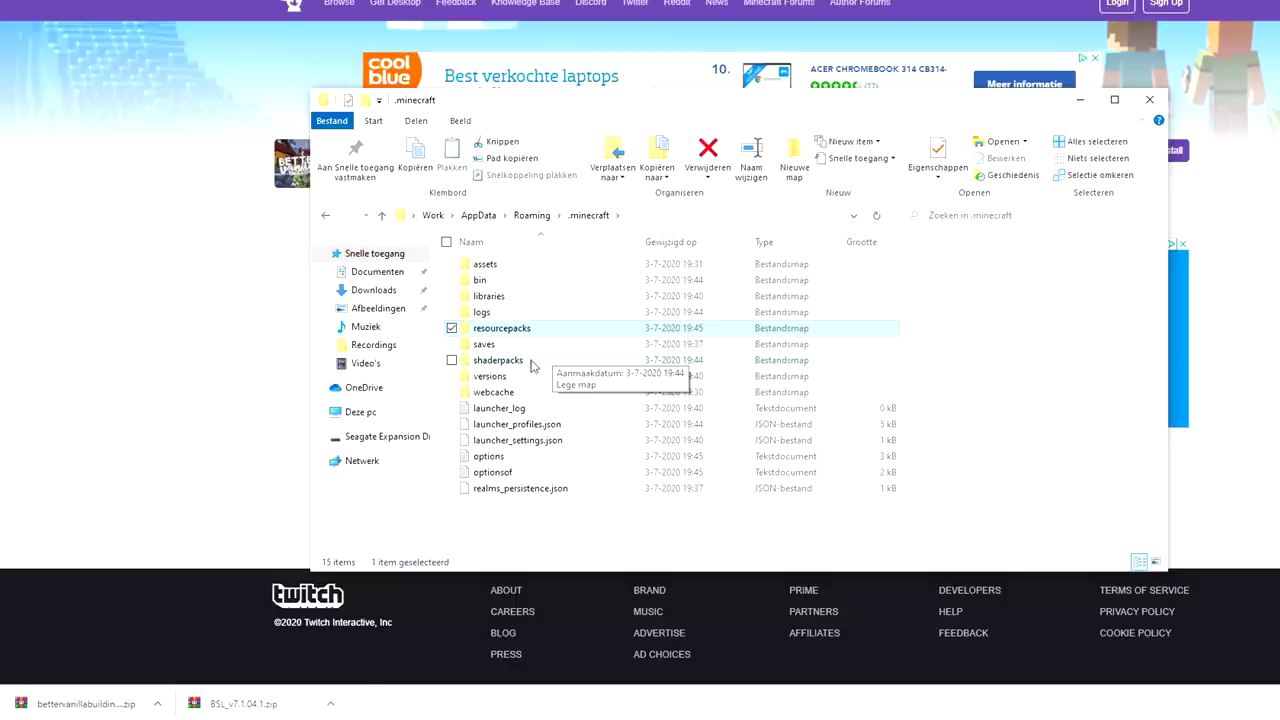
pyautogui.click(240, 705)
pyautogui.moveTo(240, 705); pyautogui.dragTo(557, 371)
pyautogui.doubleClick(557, 371)
pyautogui.click(589, 216)
pyautogui.doubleClick(546, 328)
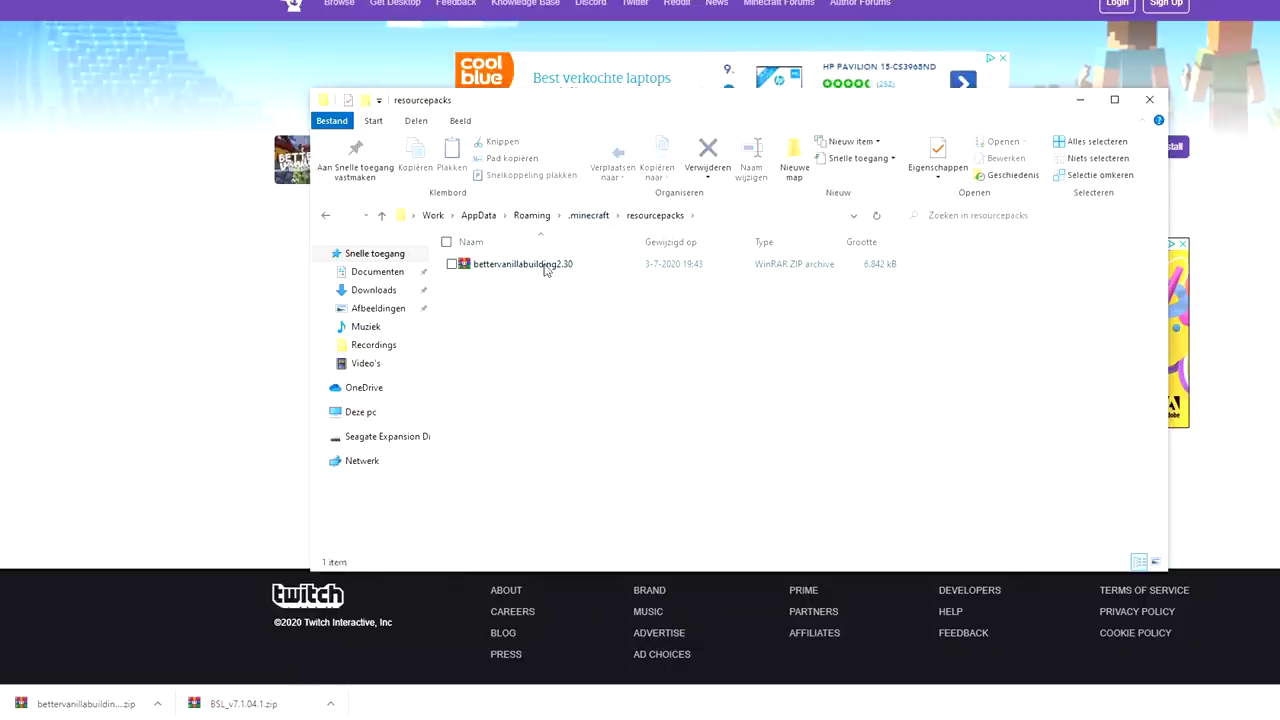
# - Back in Minecraft, select bettervanillabuilding2.30.zip as a resource pack and apply it
pyautogui.hotkey('alt', 'Tab')
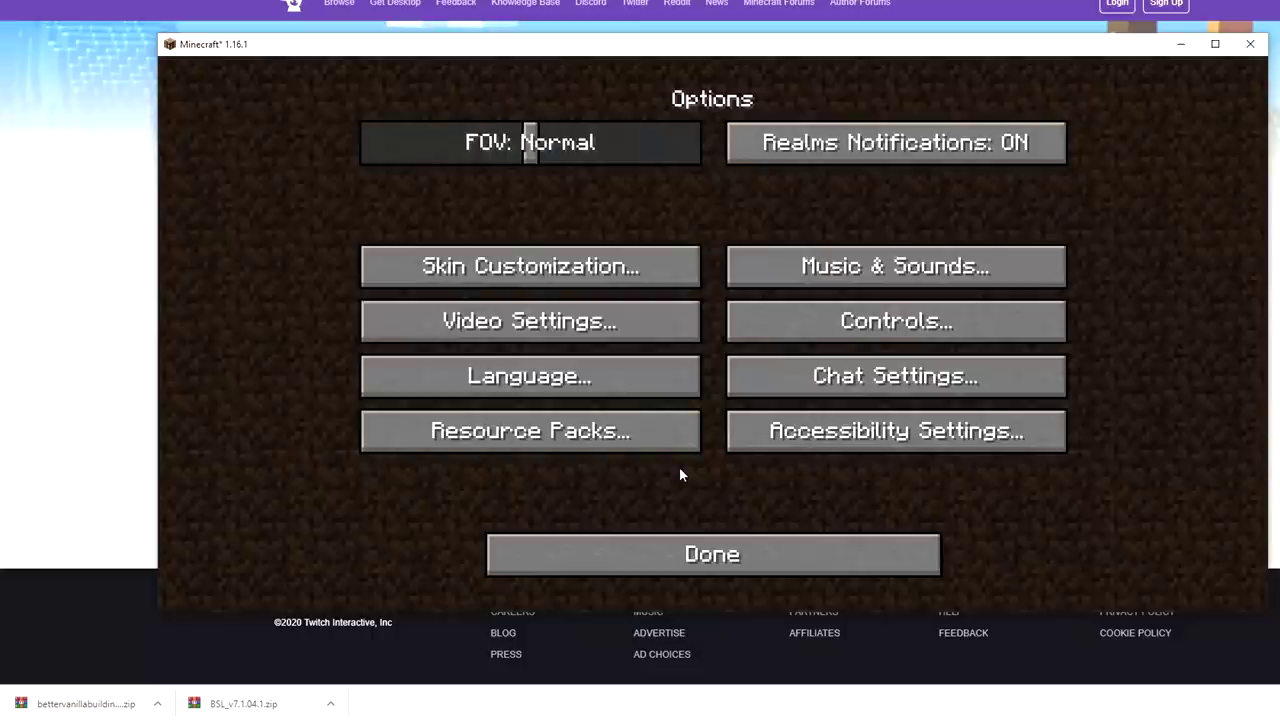
pyautogui.click(546, 438)
pyautogui.moveTo(286, 200)
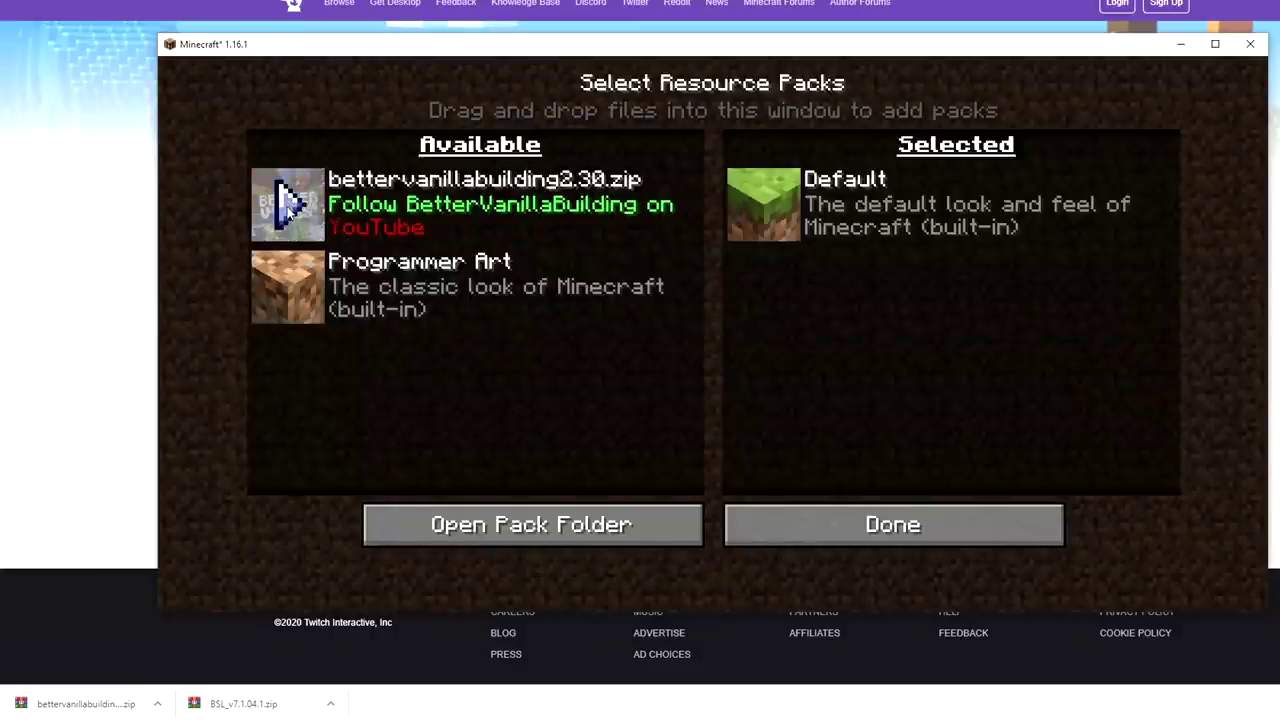
pyautogui.click(286, 200)
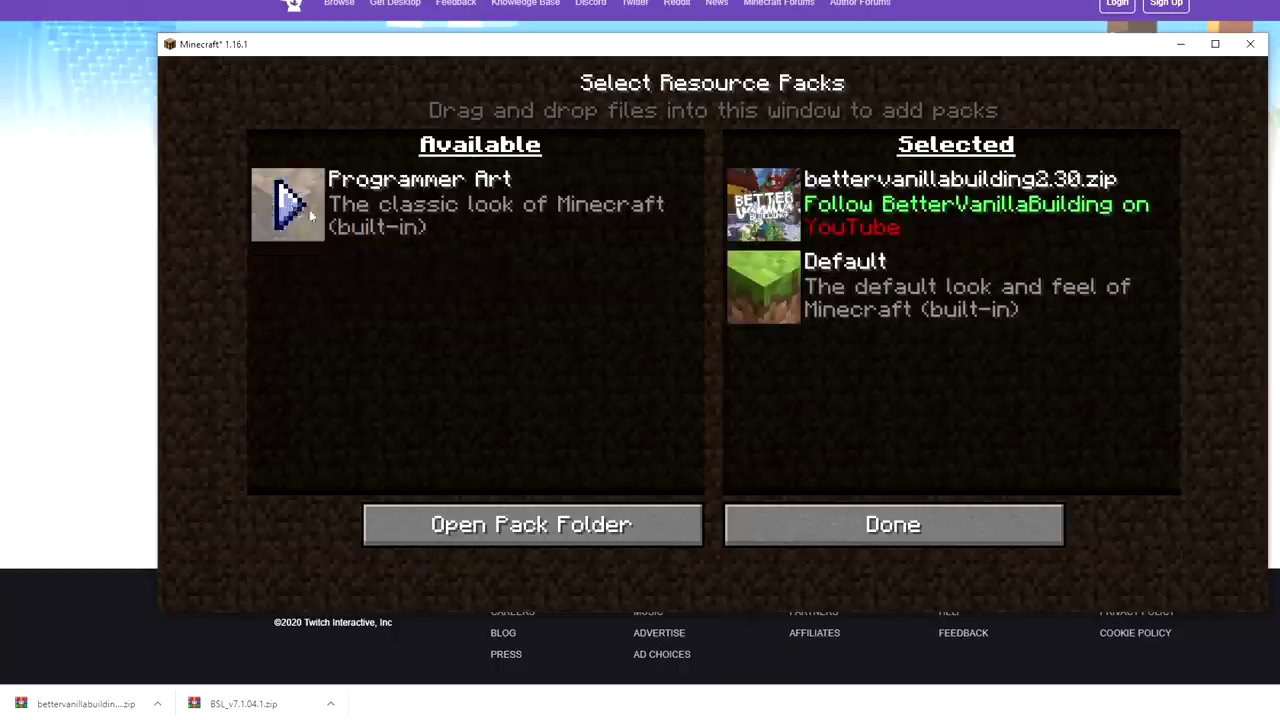
pyautogui.click(903, 530)
# - Enable the BSL_v7.1.04.1 shader pack from the Video Settings shader list
pyautogui.click(490, 325)
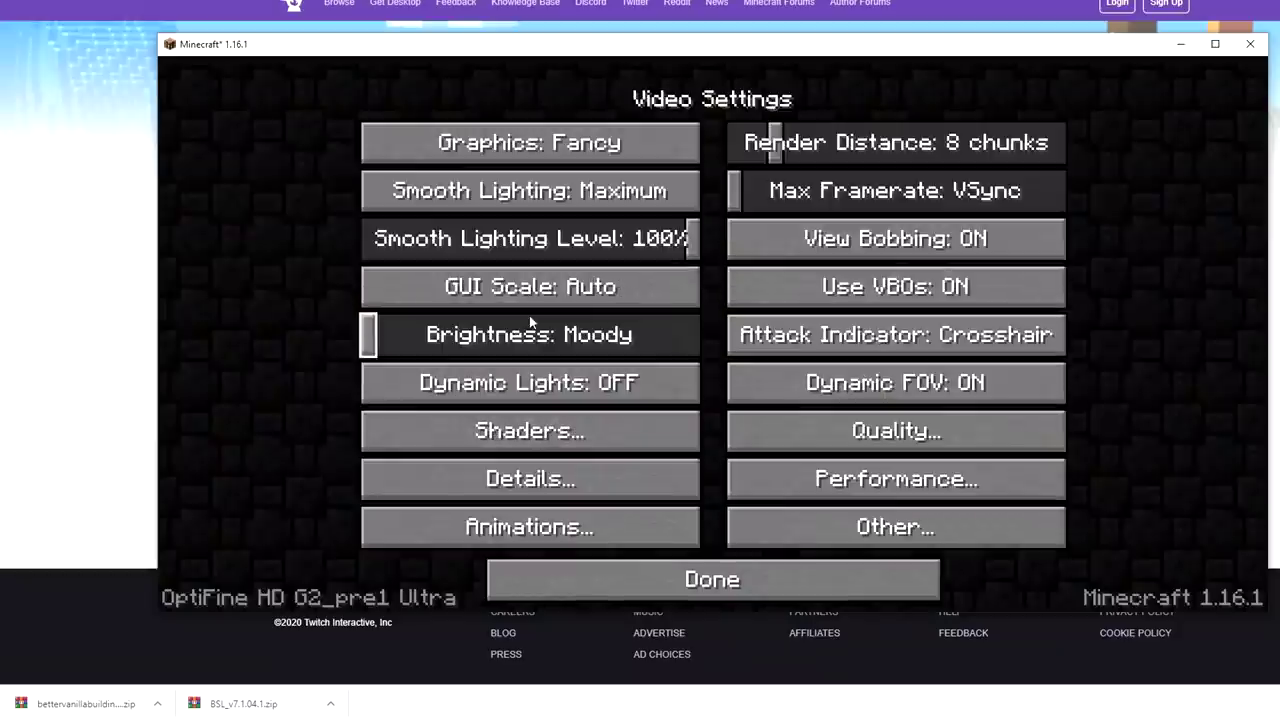
pyautogui.click(521, 436)
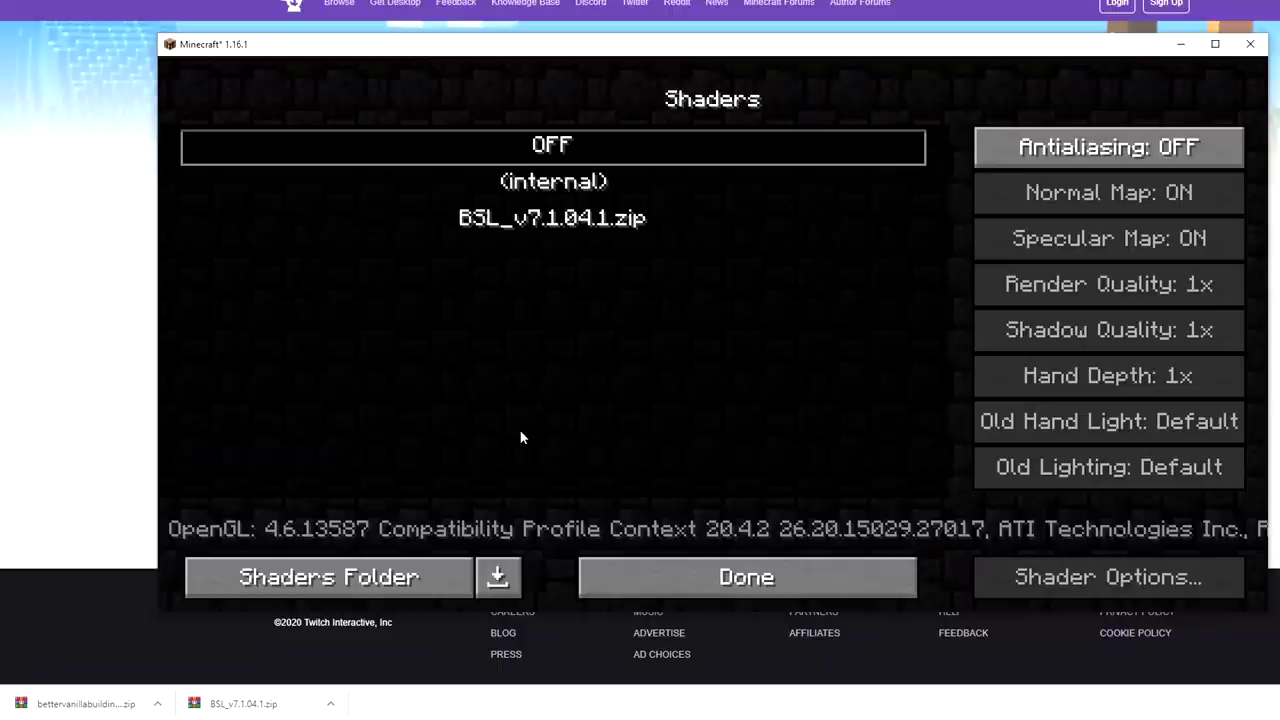
pyautogui.click(557, 220)
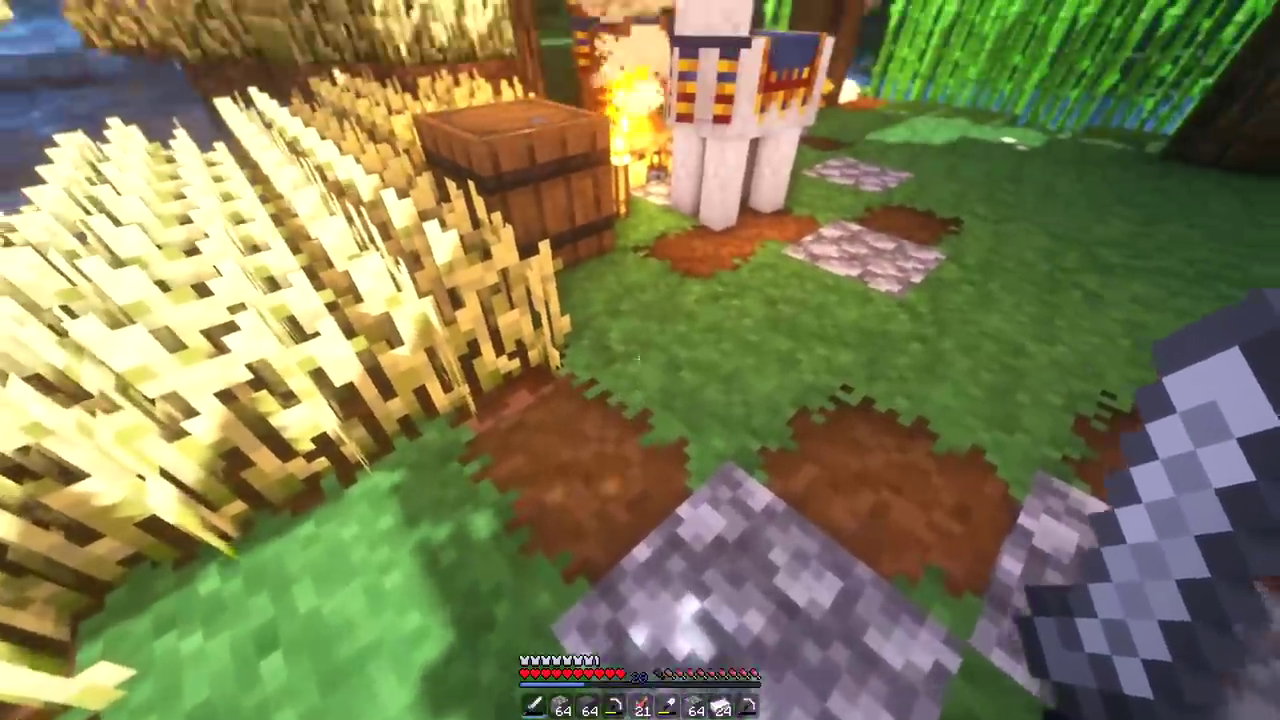
# - Walk to the stone house, look over the wheat farm, llamas and sky, then go third-person (F5)
pyautogui.press('w')
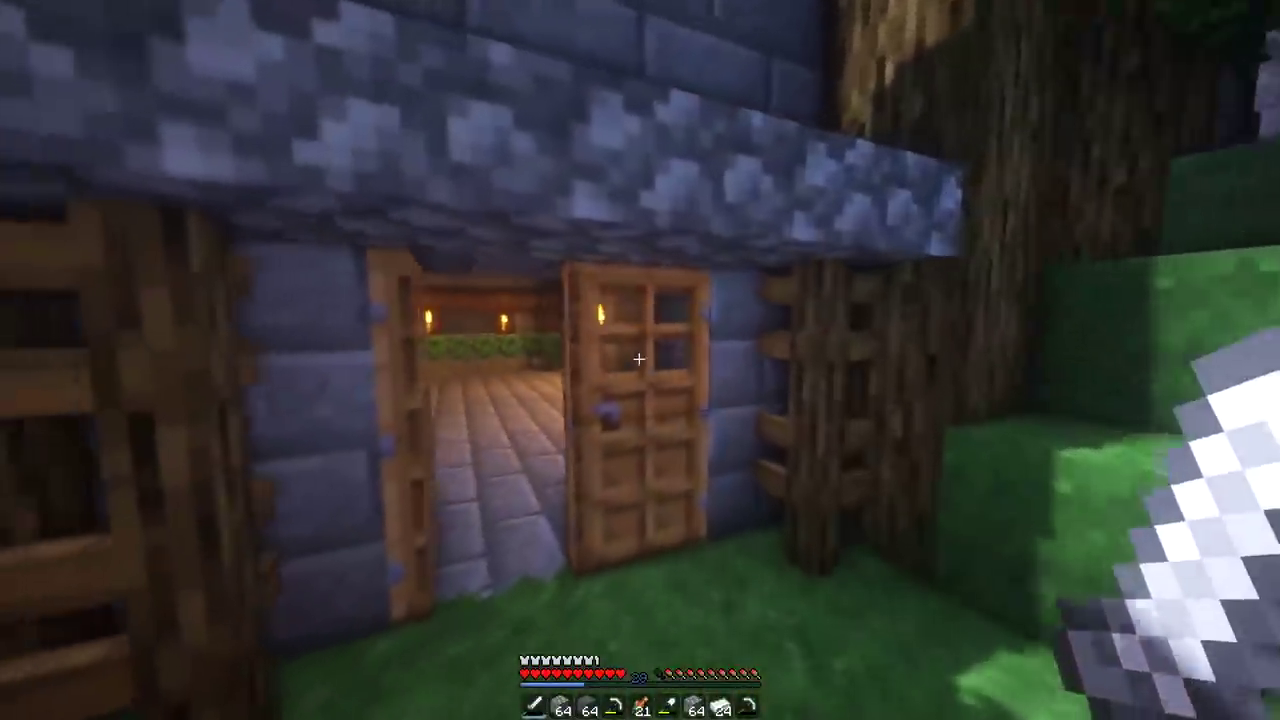
pyautogui.press('w')
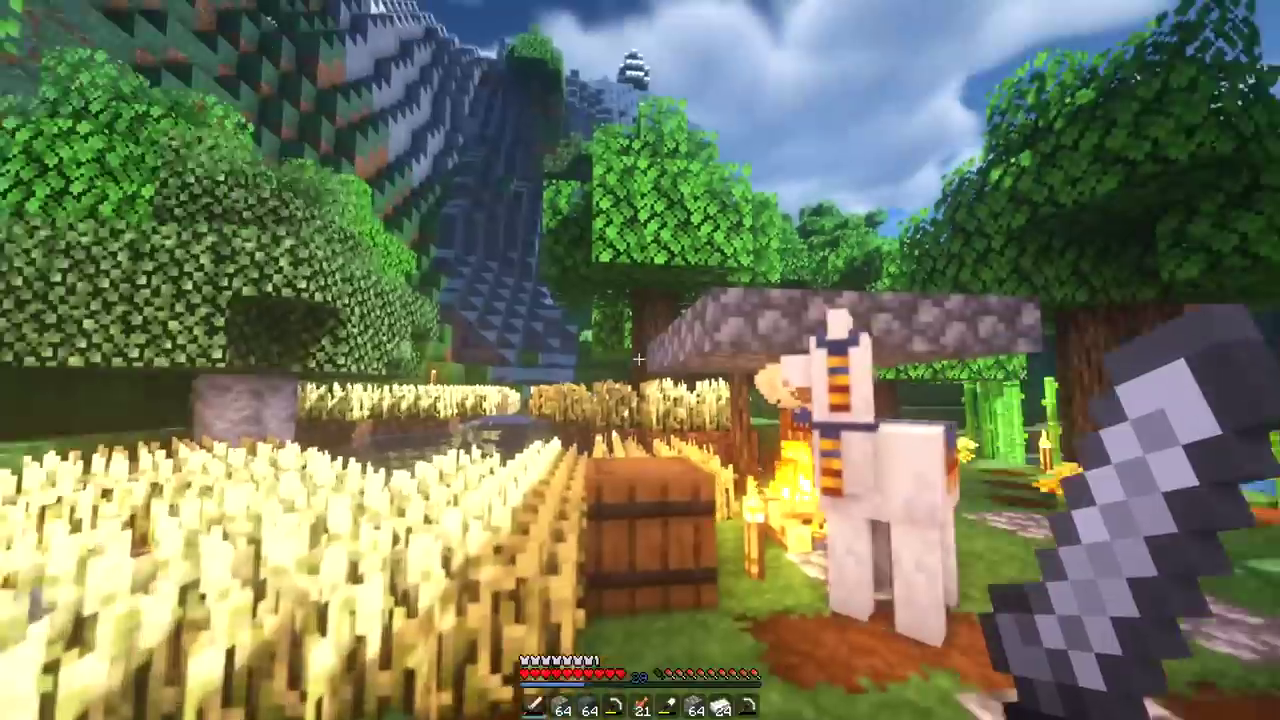
pyautogui.press('w')
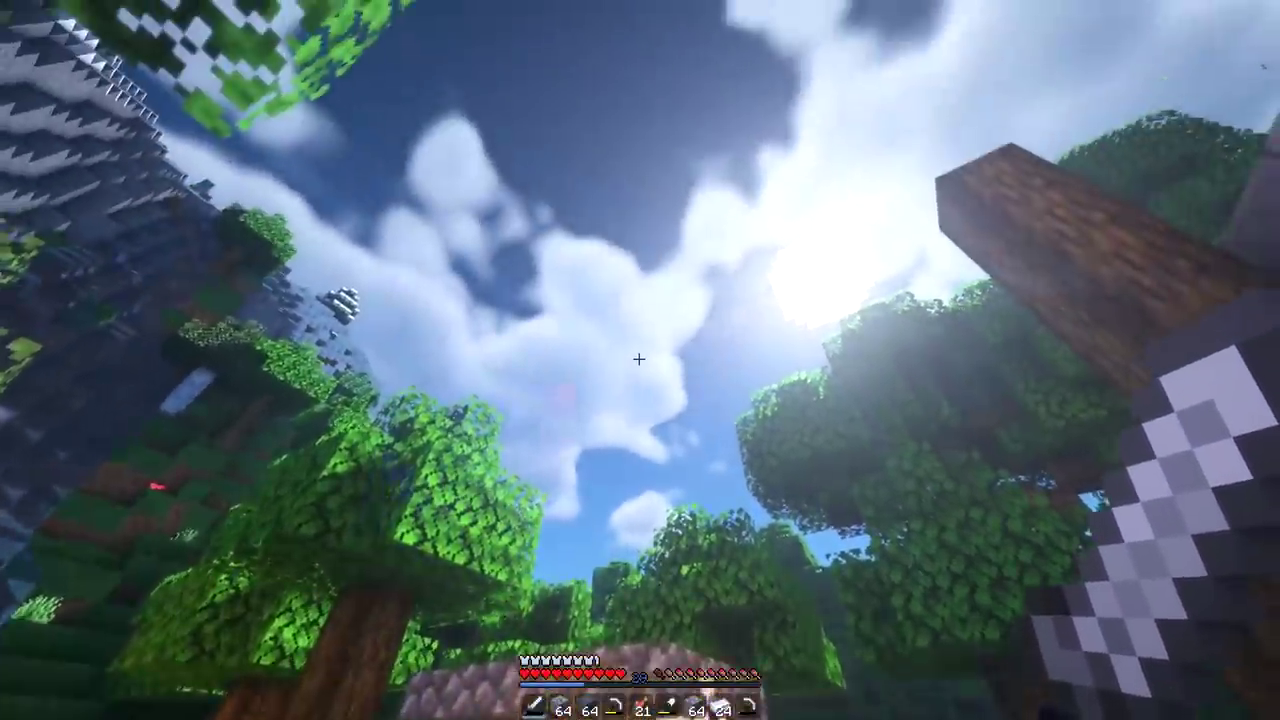
pyautogui.press('F5')
pyautogui.press('F5')
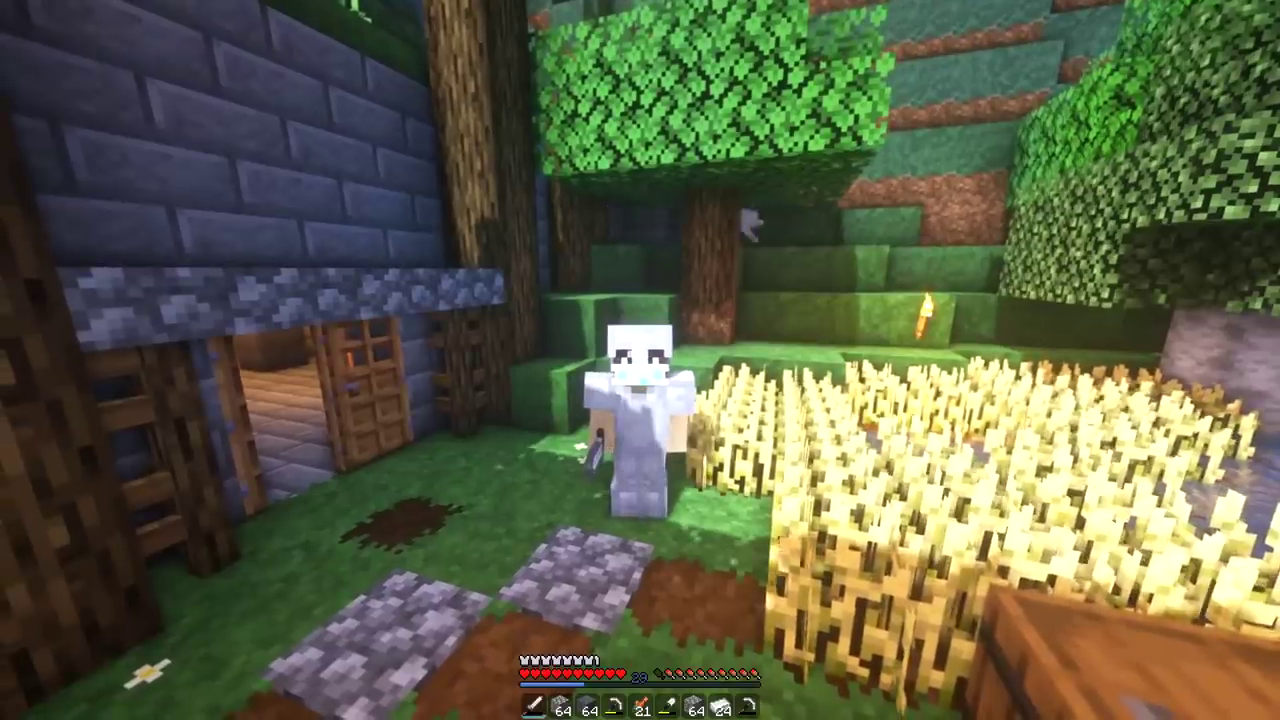